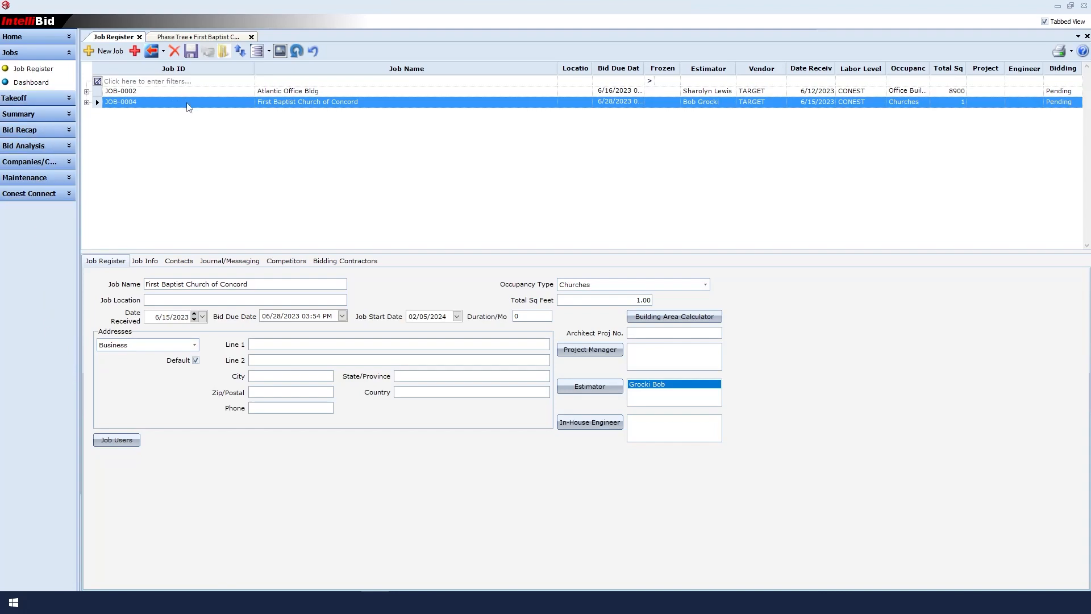
- View the phase tree of the First Baptist Church of Concord job, and open the job's bid recap
click(174, 38)
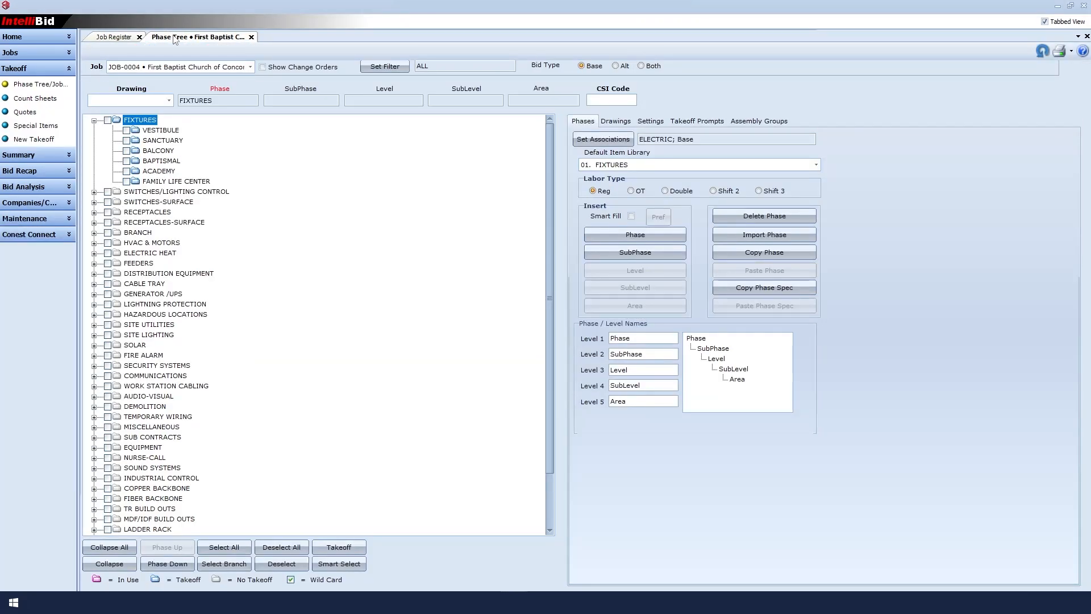
click(34, 53)
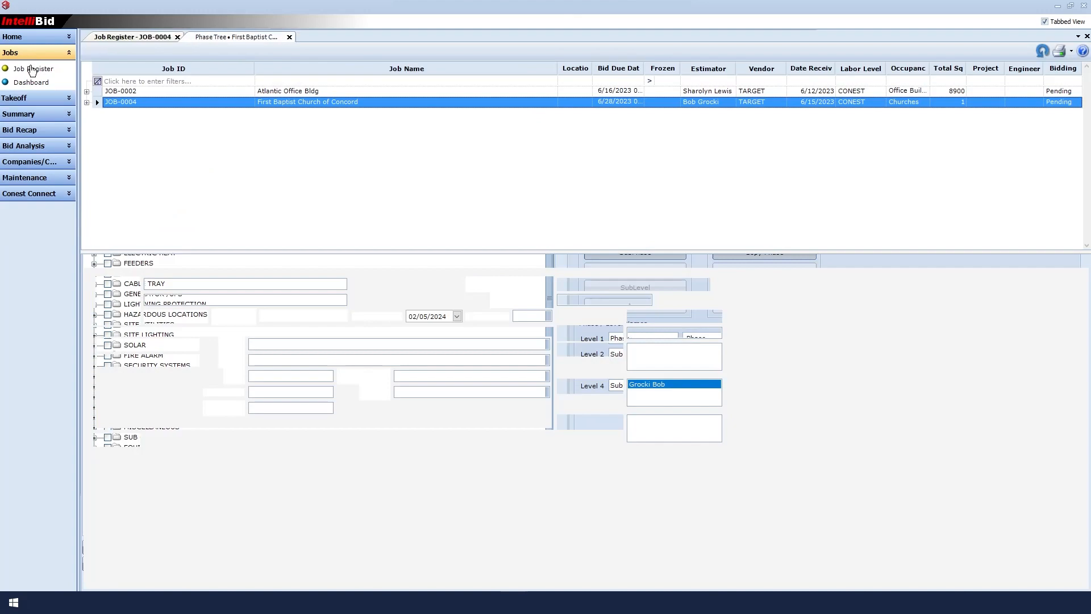
click(25, 131)
click(24, 129)
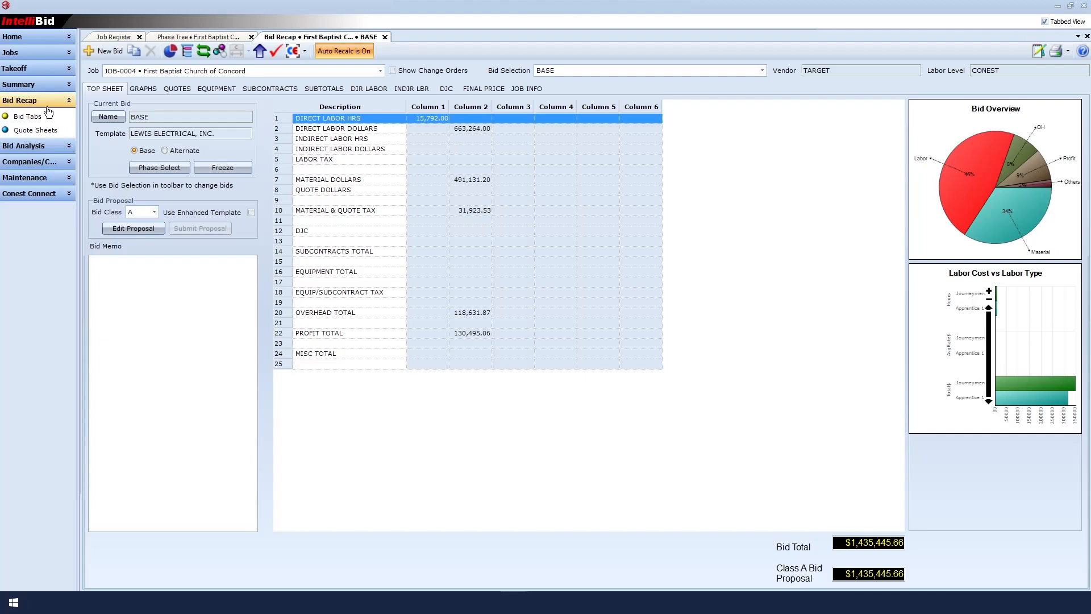
- Exclude the ACADEMY subphase from the BASE bid using Smart Select, update the bid recap, and decline reselecting phases
click(170, 168)
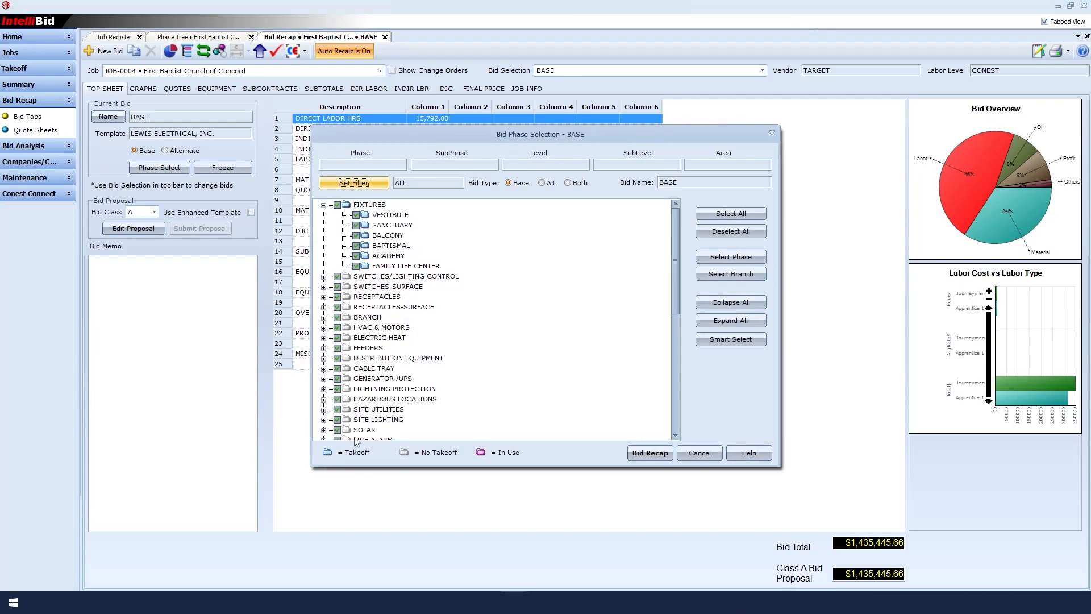
click(726, 341)
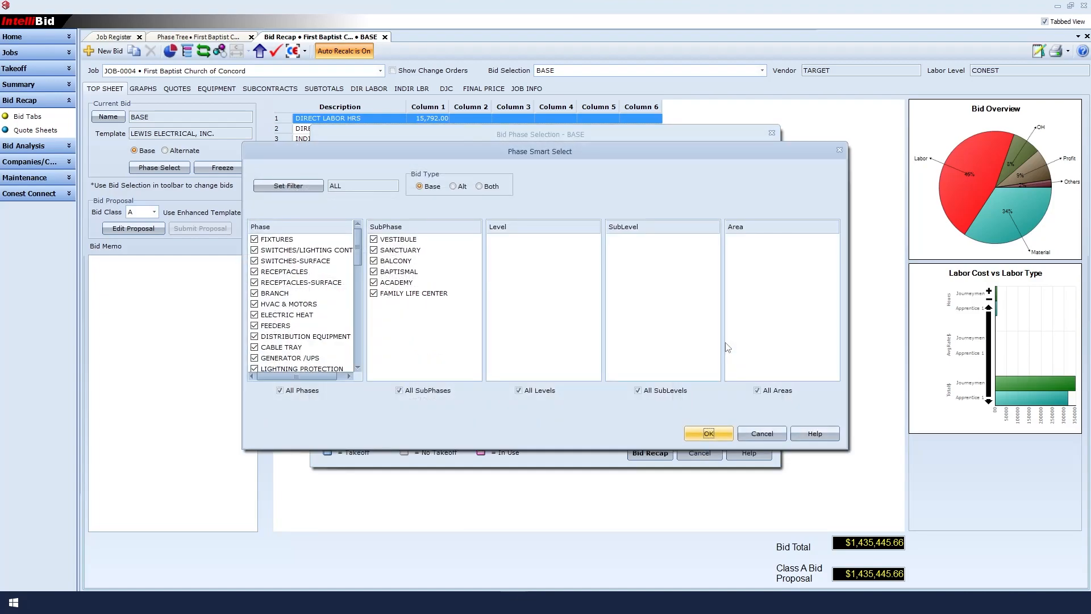
click(373, 283)
click(711, 433)
click(648, 452)
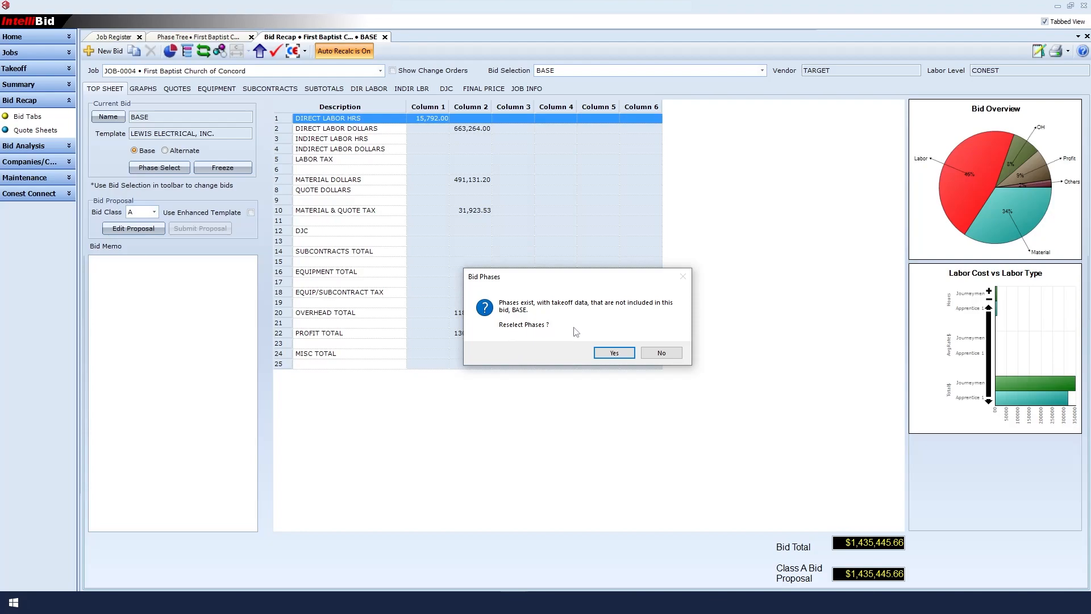
click(661, 353)
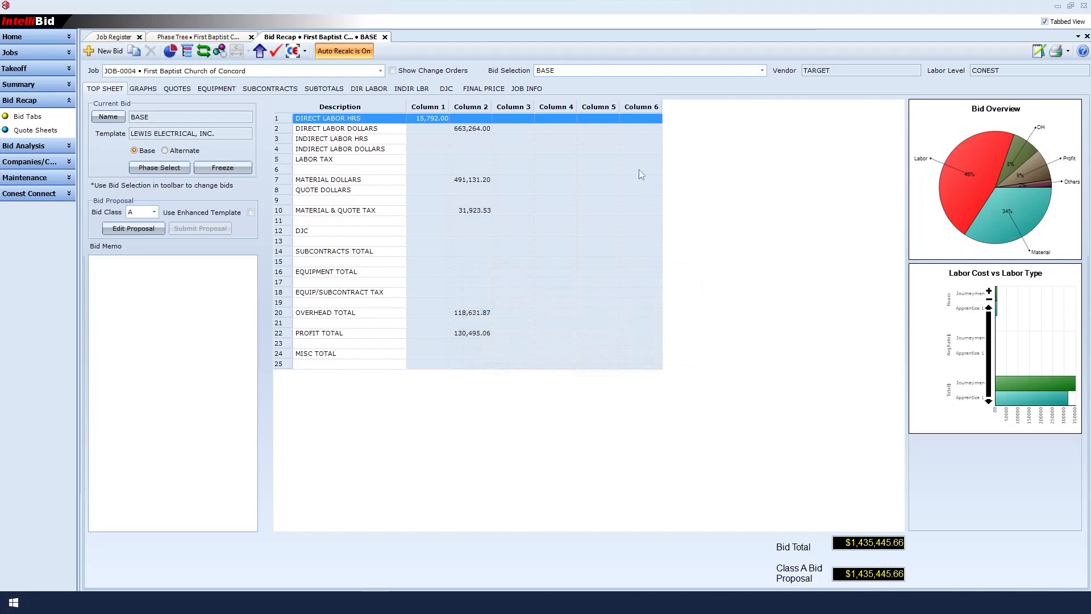
- Review the BASE bid's quotes, equipment, subcontracts and direct labor, and return to the top sheet
click(177, 89)
click(217, 89)
click(269, 91)
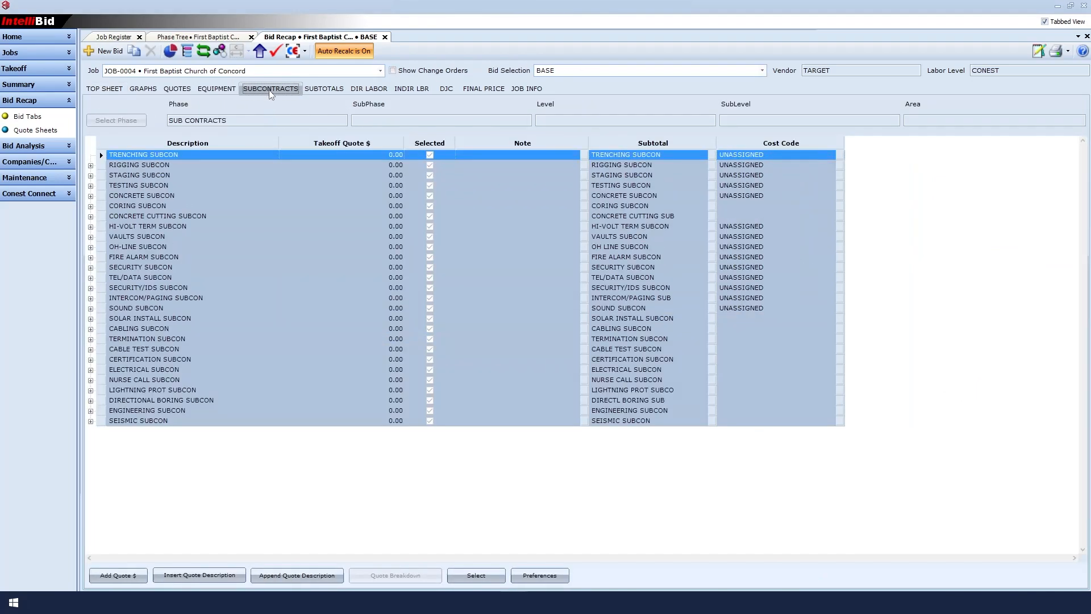
click(382, 91)
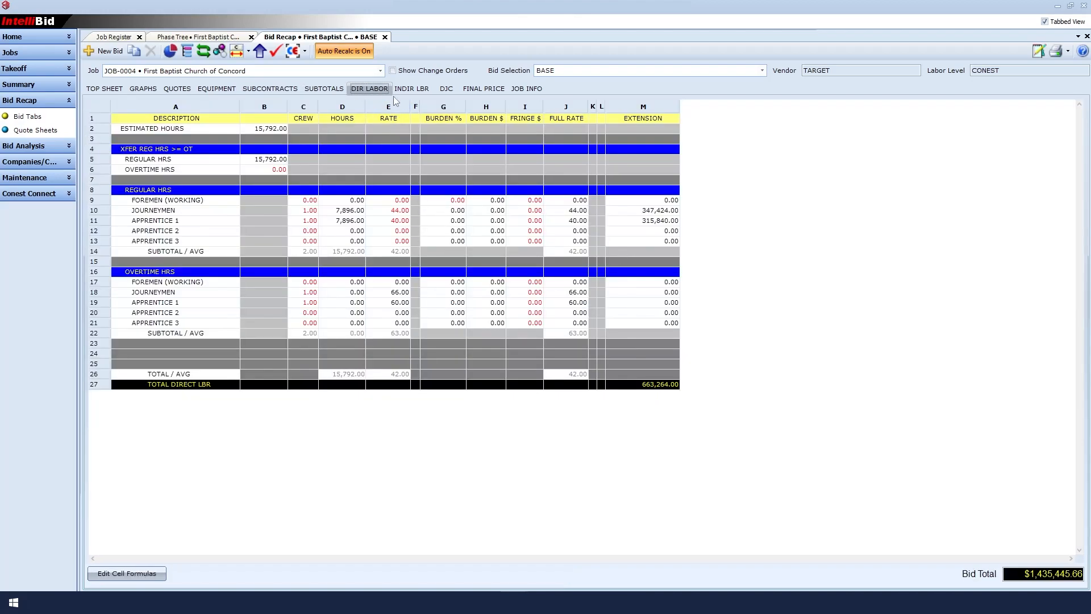
click(105, 90)
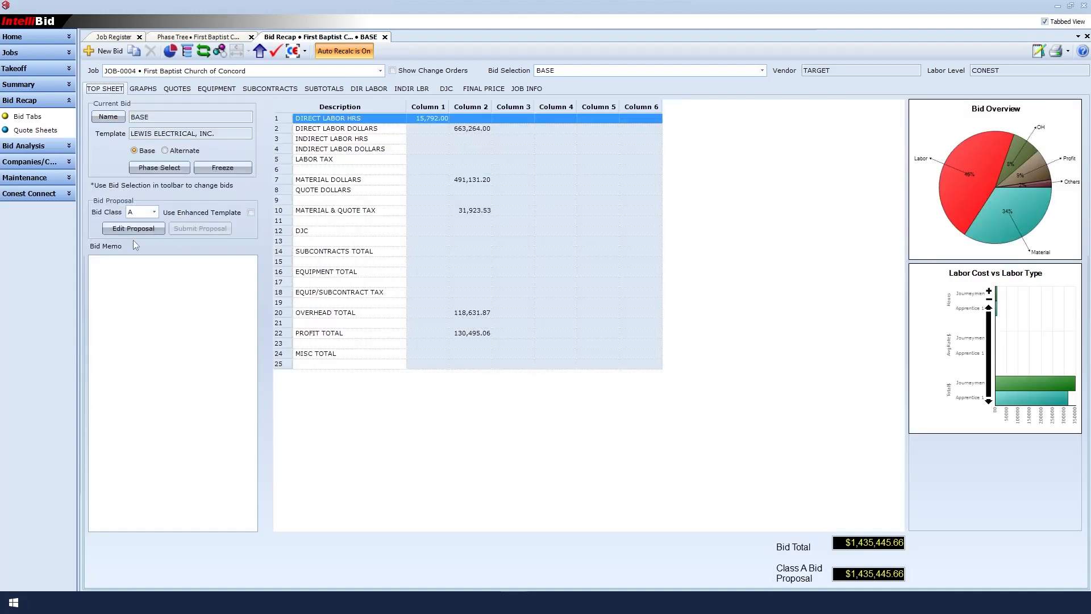
- Save the BASE bid's Class A proposal after checking its pricing format, and freeze the bid with its proposal amounts as they are
click(127, 230)
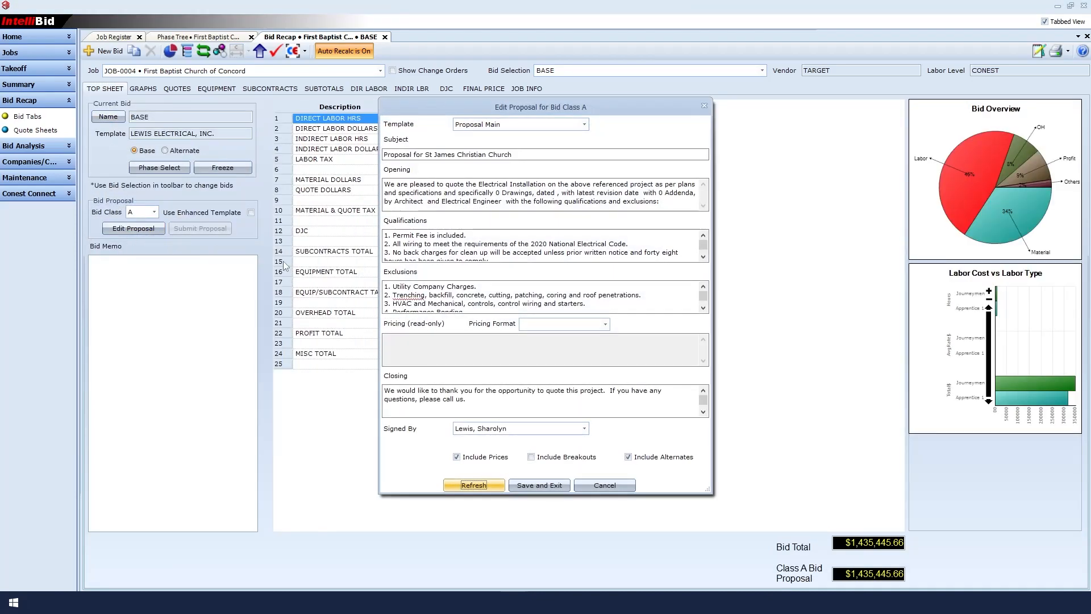
click(562, 327)
click(562, 334)
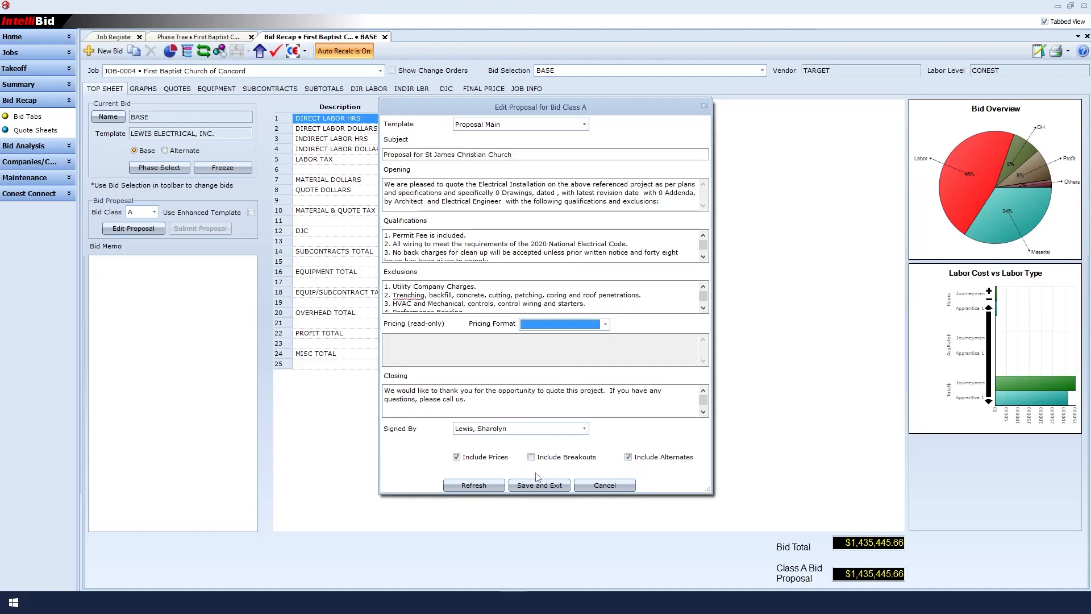
click(540, 486)
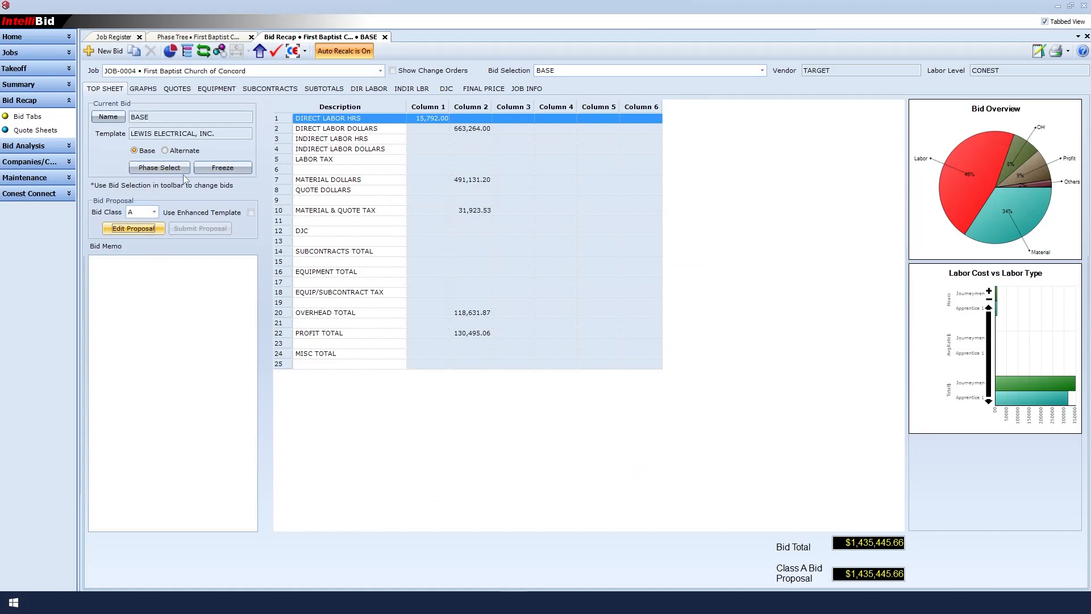
click(226, 170)
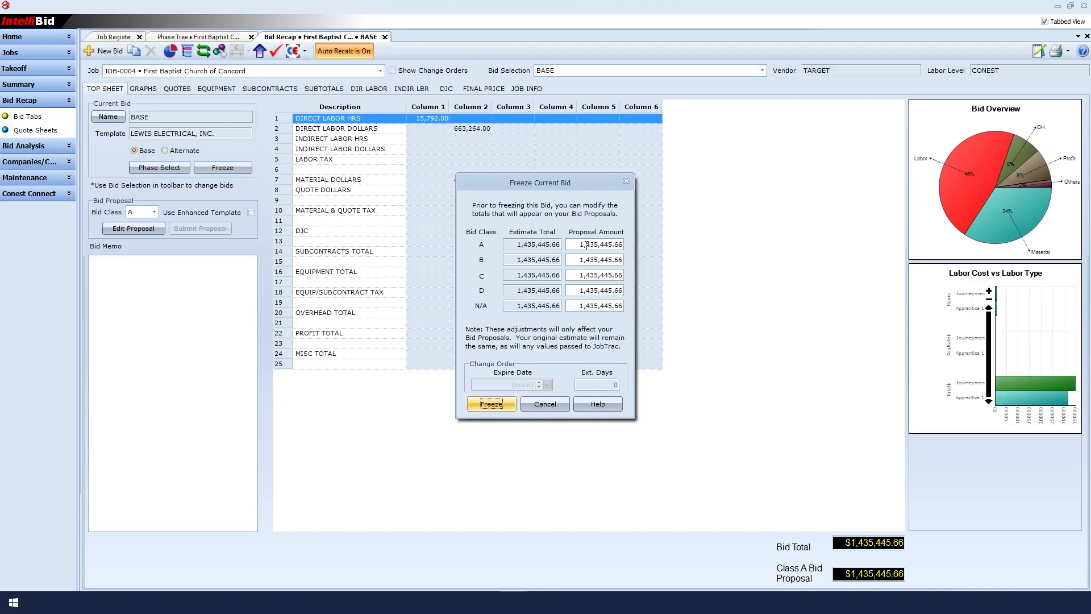
click(493, 404)
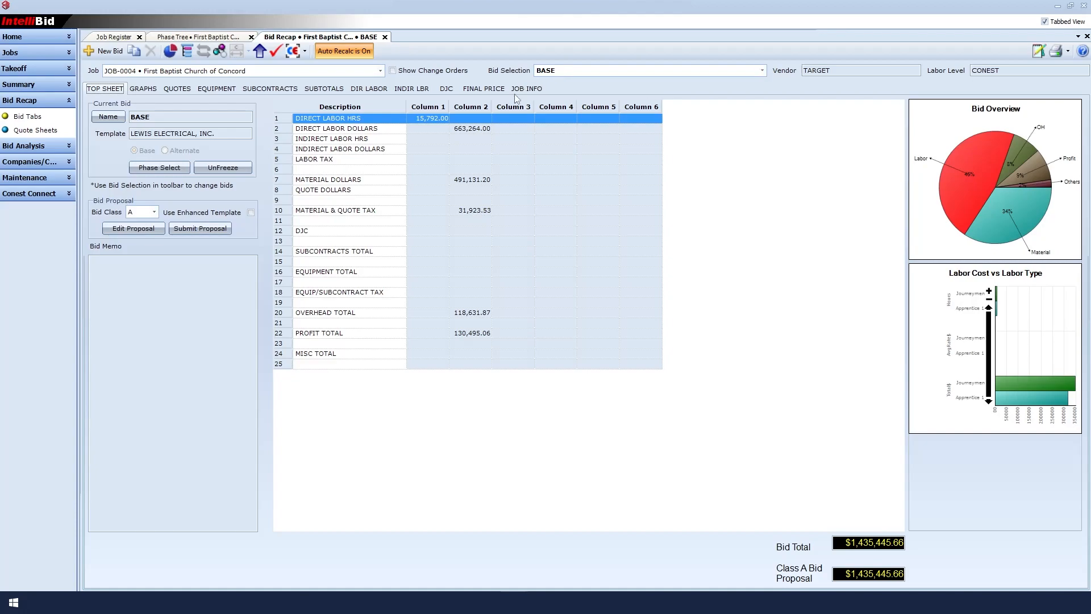
- Start a new bid named ACADEMY and set it as an alternate
click(106, 55)
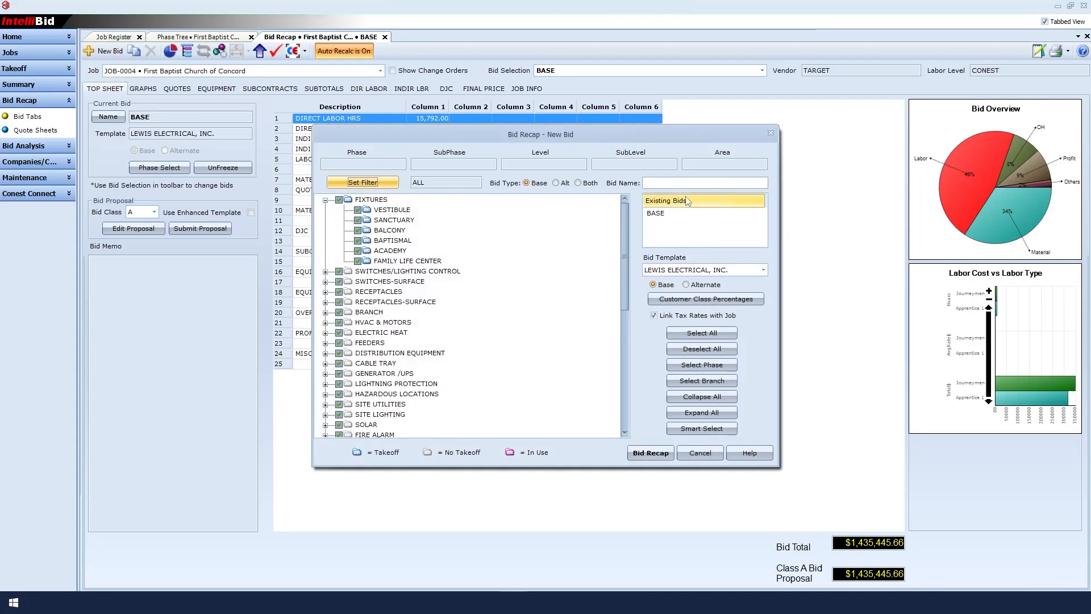
click(721, 182)
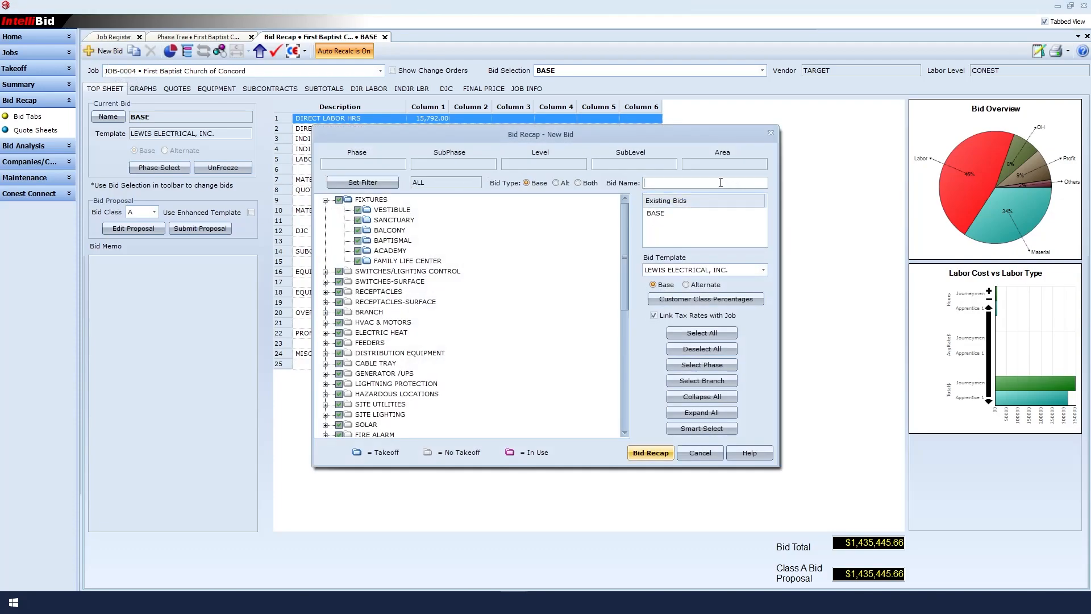
text(ACADEMY)
click(687, 286)
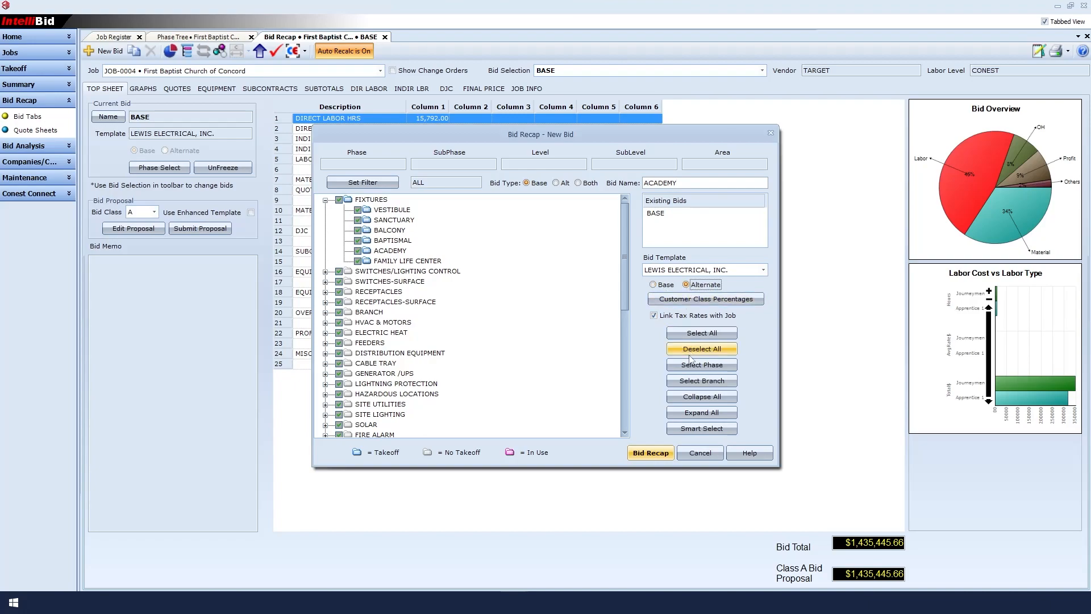
- Limit the new bid to the ACADEMY subphase using Smart Select, create its bid recap, and decline reselecting phases
click(701, 428)
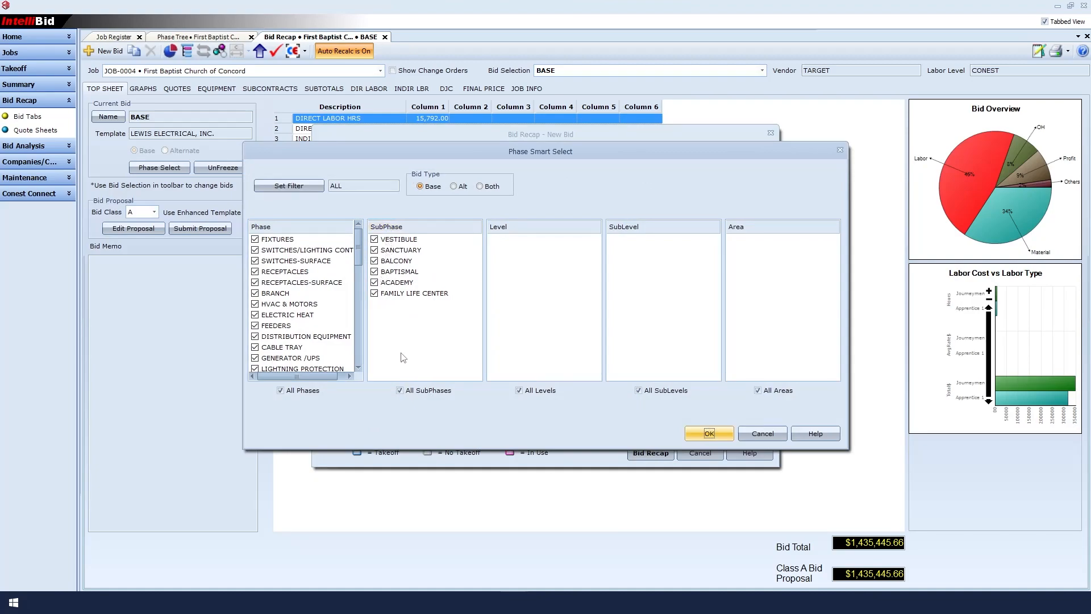
click(400, 392)
click(374, 284)
click(704, 434)
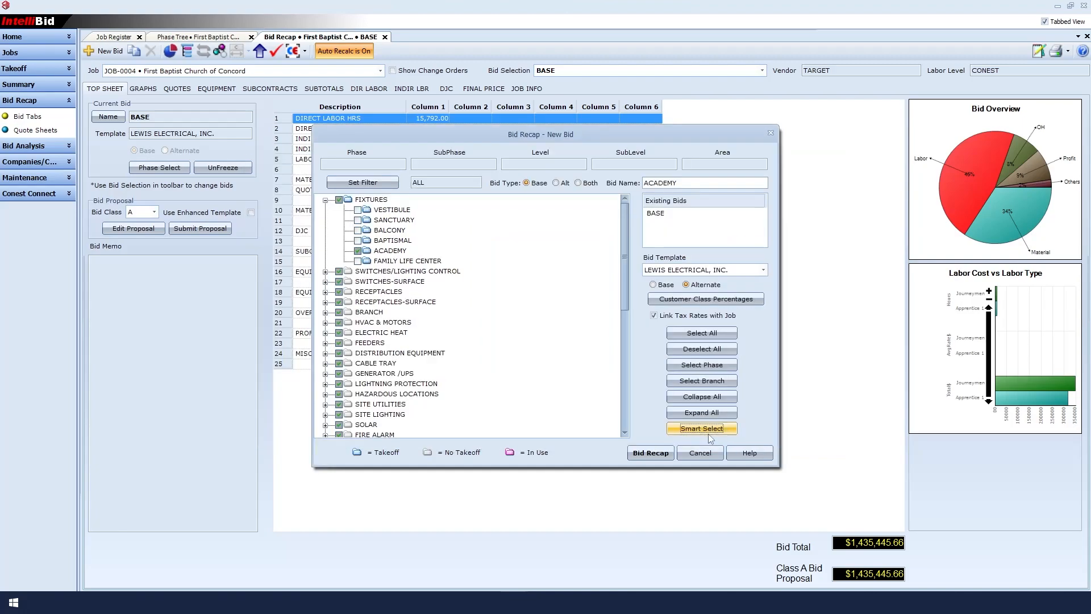
click(652, 453)
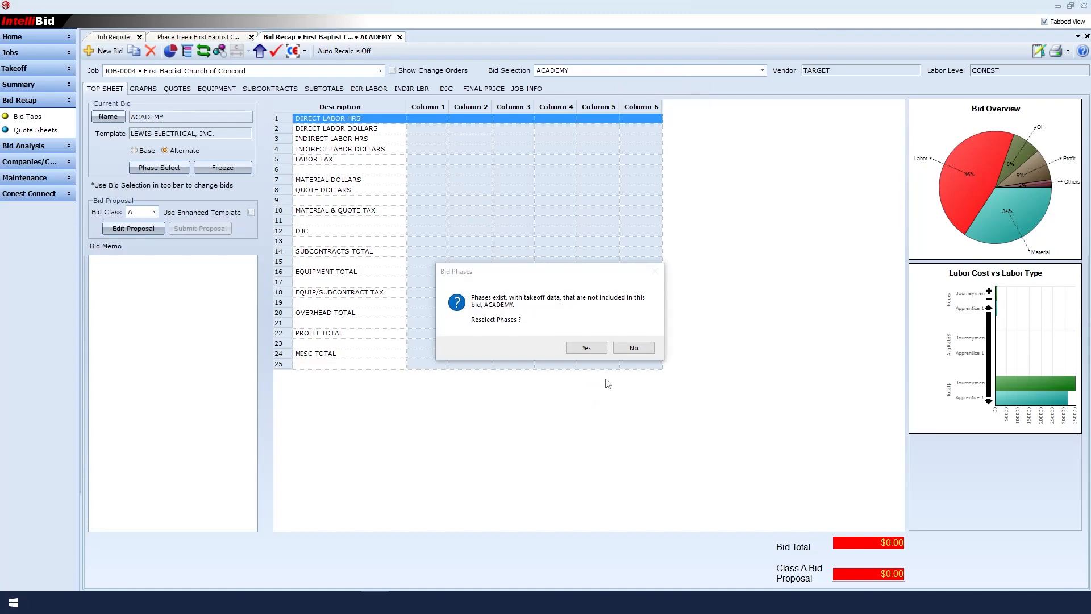
click(633, 348)
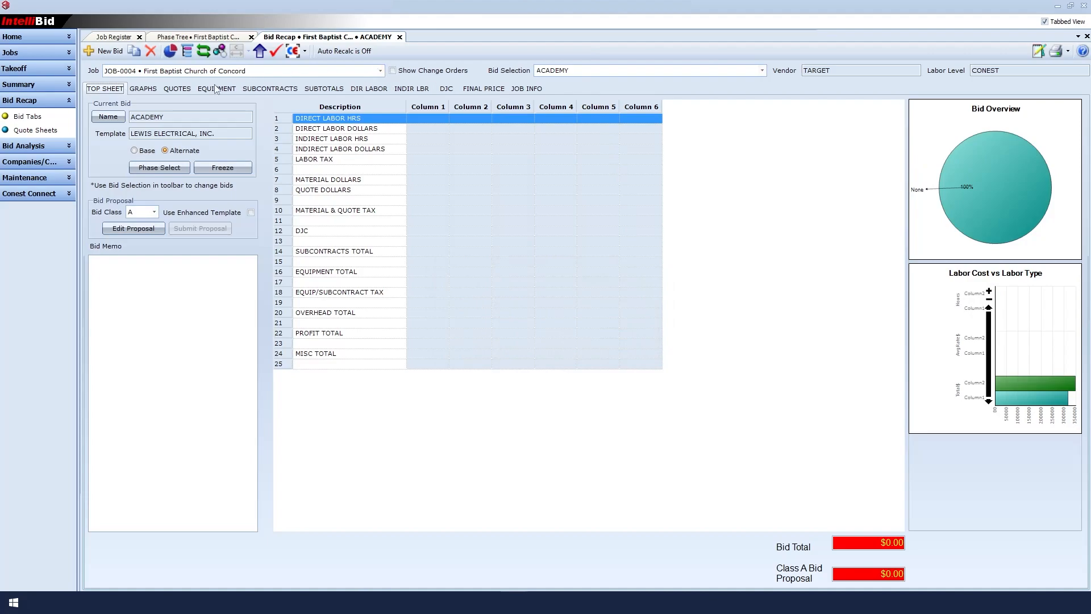
- Review the ACADEMY bid's quotes, equipment, subcontracts and direct labor, turn on Auto Recalc, and return to the top sheet
click(183, 90)
click(209, 89)
click(268, 89)
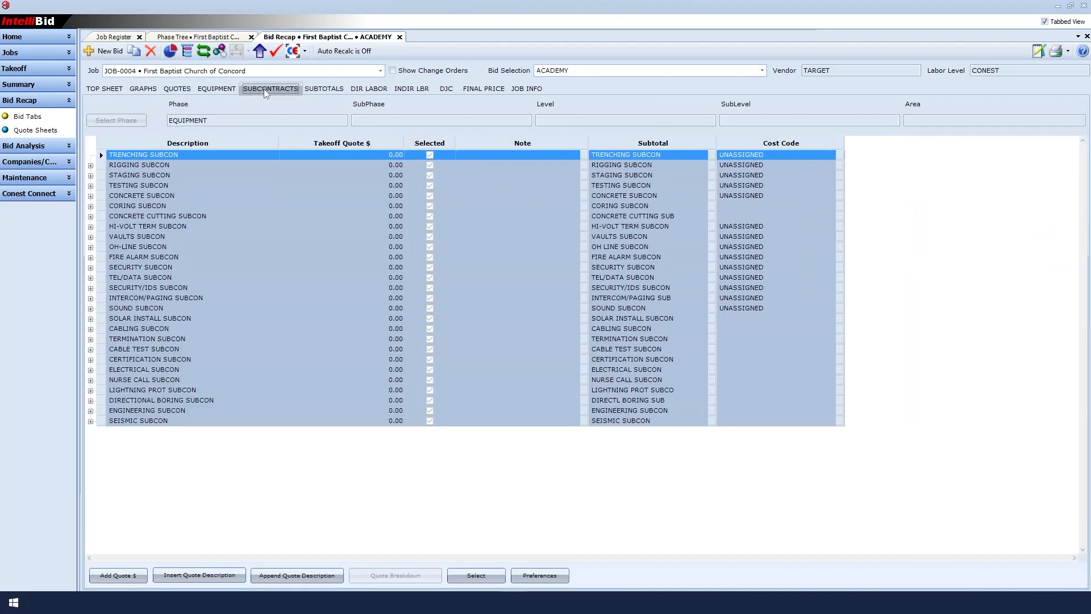
click(360, 89)
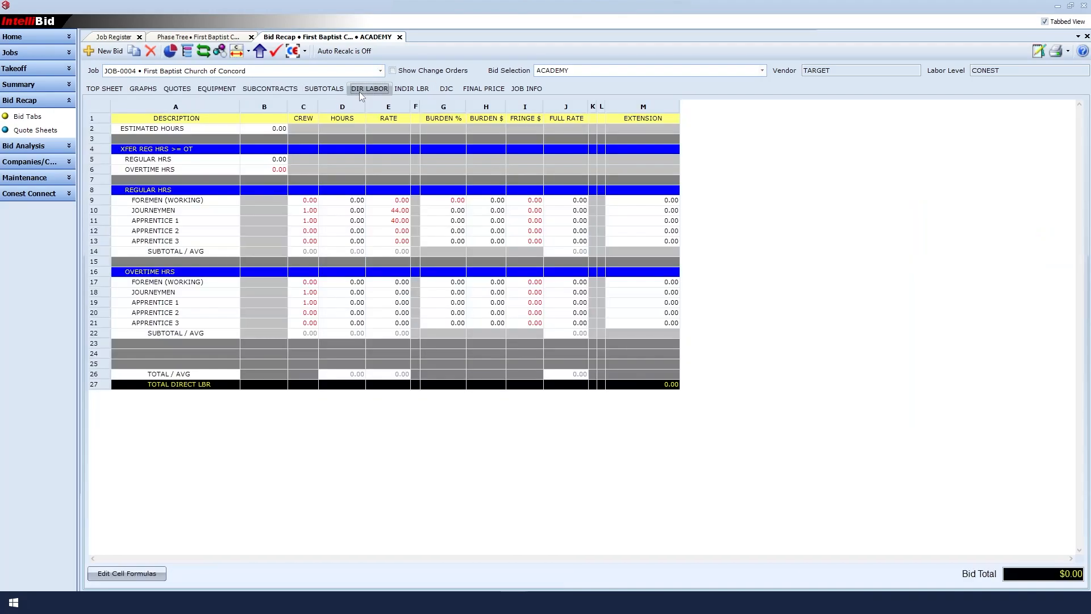
click(319, 51)
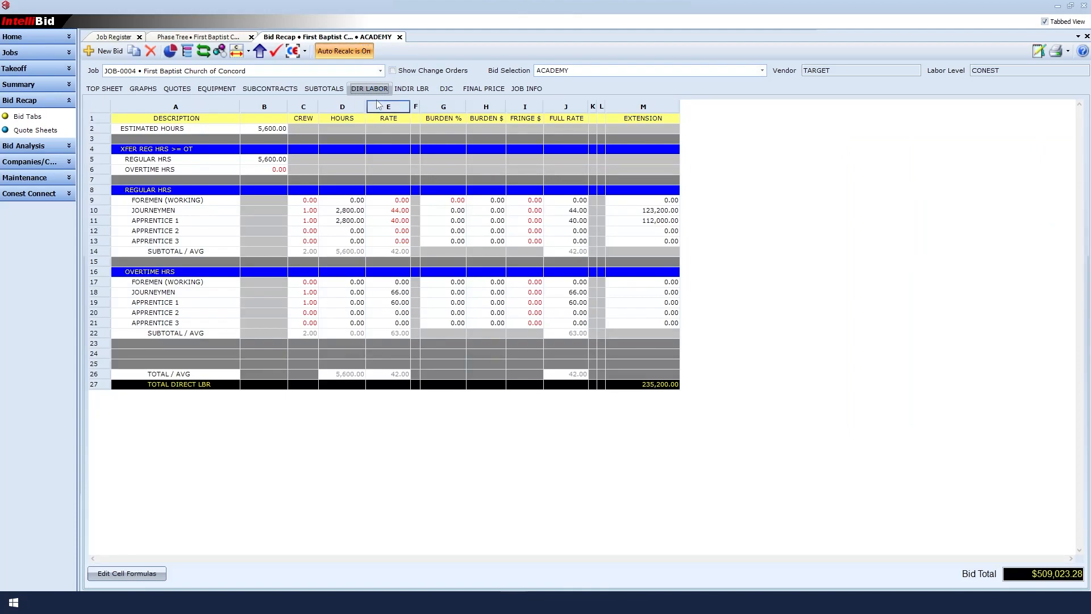
click(102, 89)
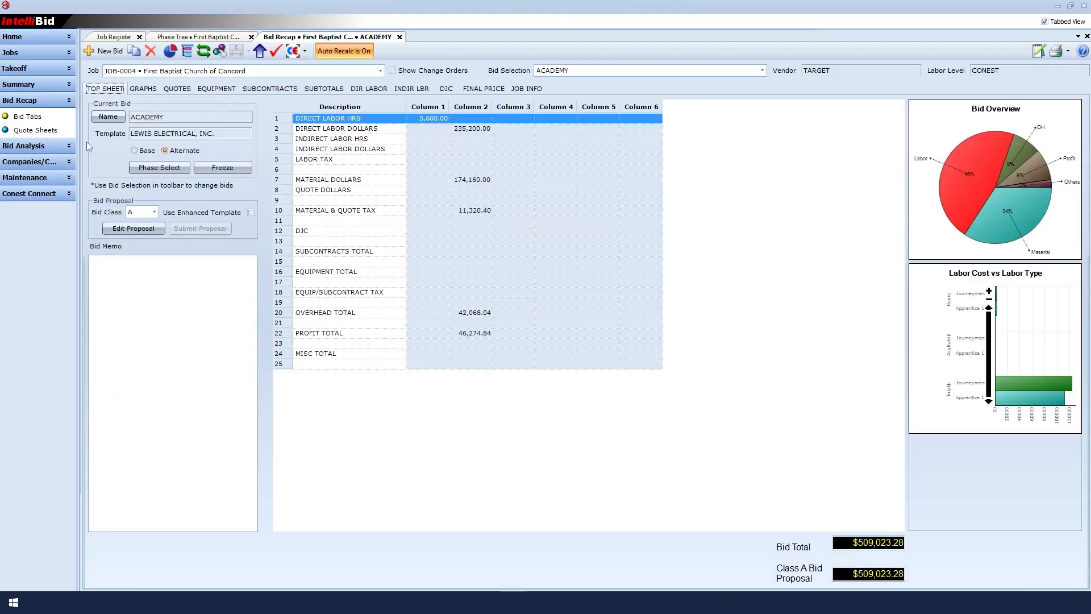
- Save the ACADEMY bid's Class A proposal and freeze the bid with its proposal amounts as they are
click(107, 228)
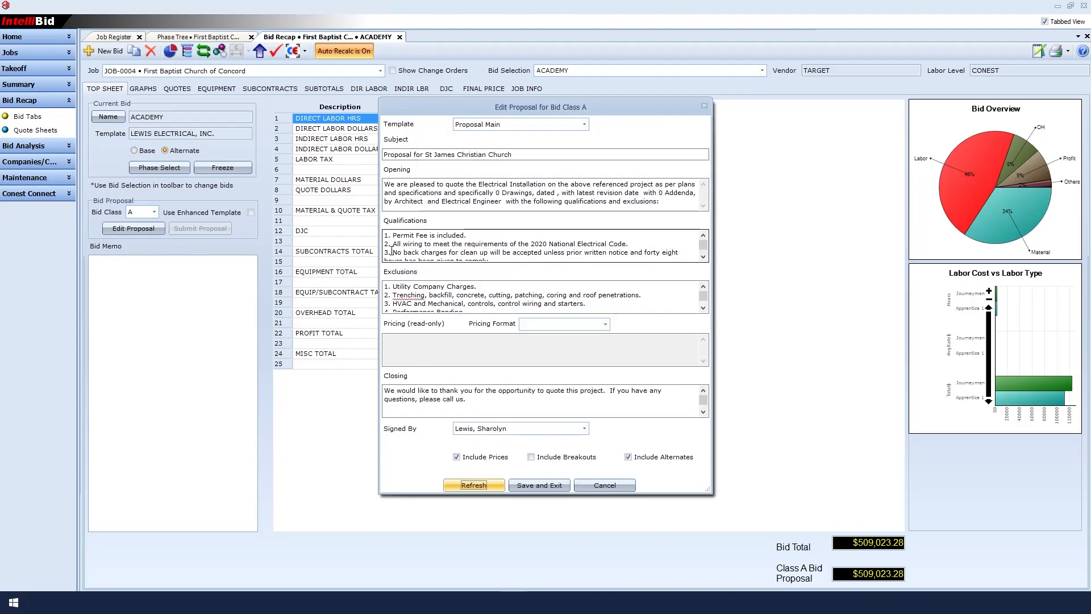
click(529, 488)
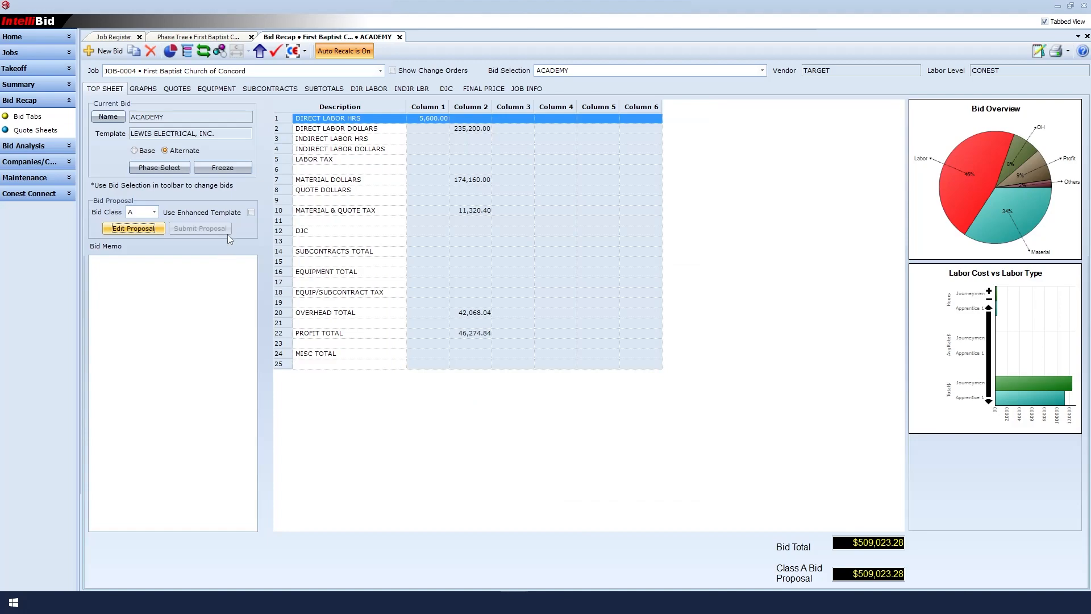
click(225, 169)
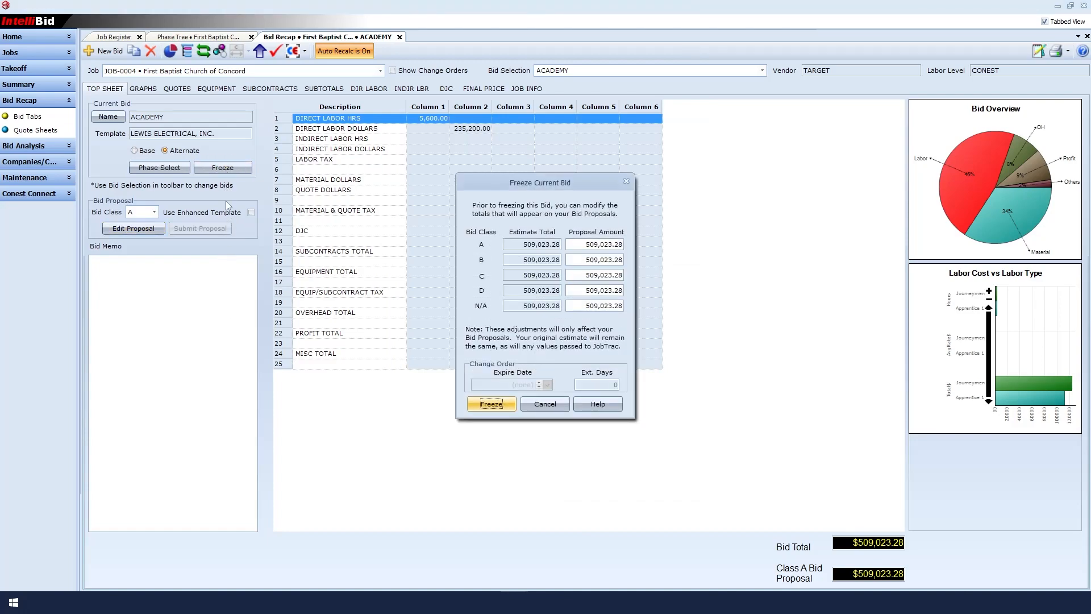
click(492, 404)
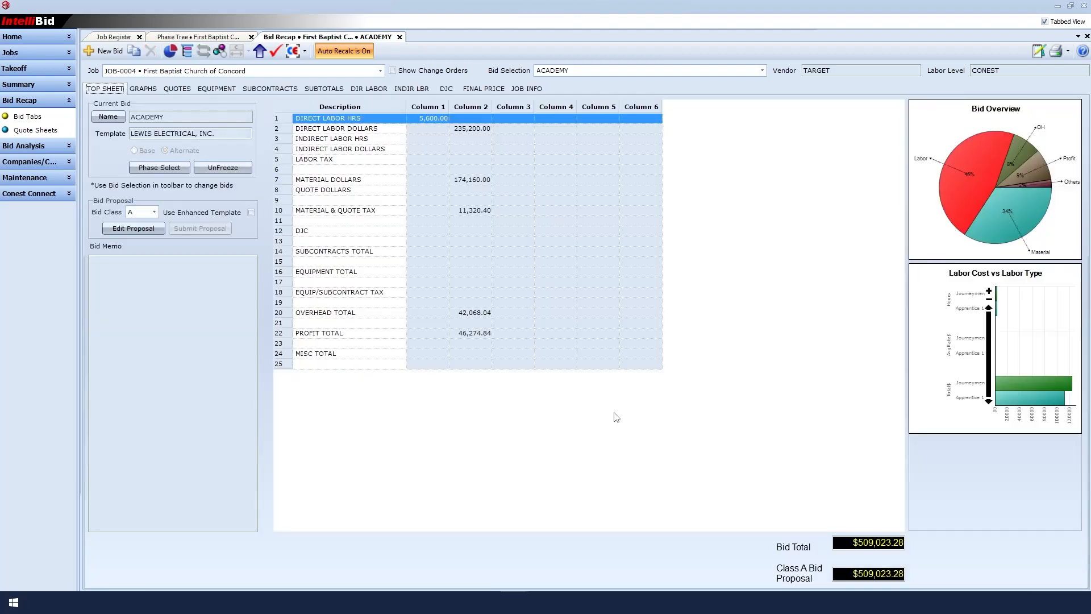
click(708, 71)
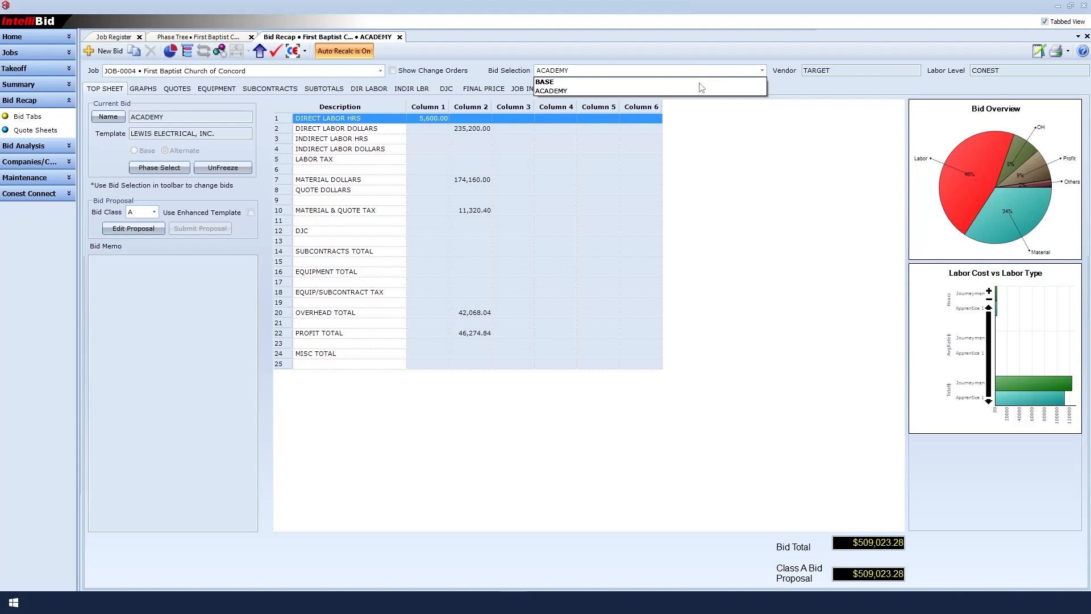
click(696, 124)
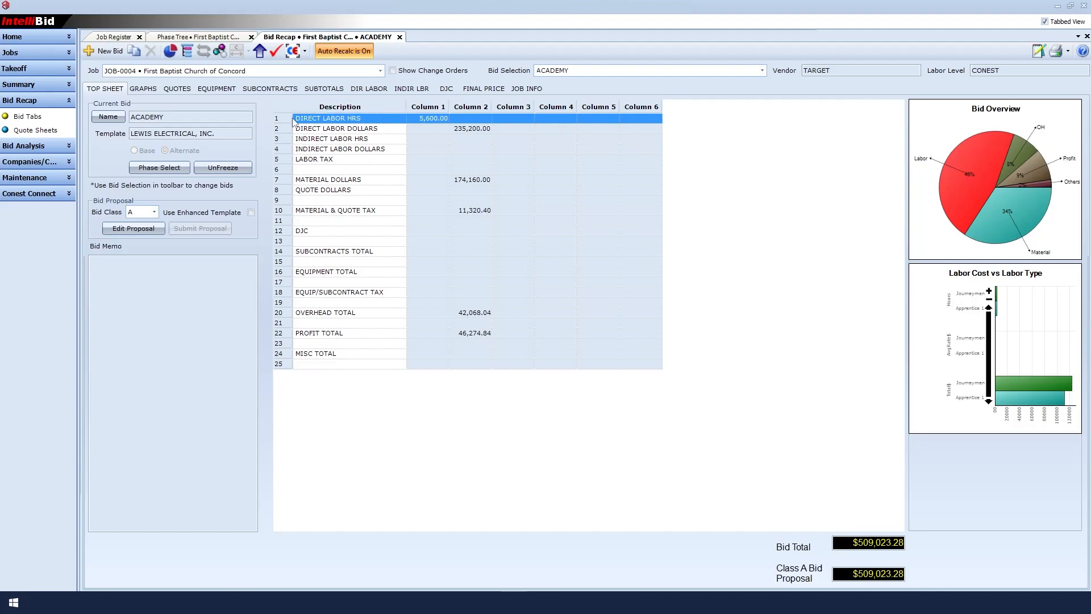
- Start a new bid named FAMILY LIFE CENTER and set it as an alternate
click(100, 52)
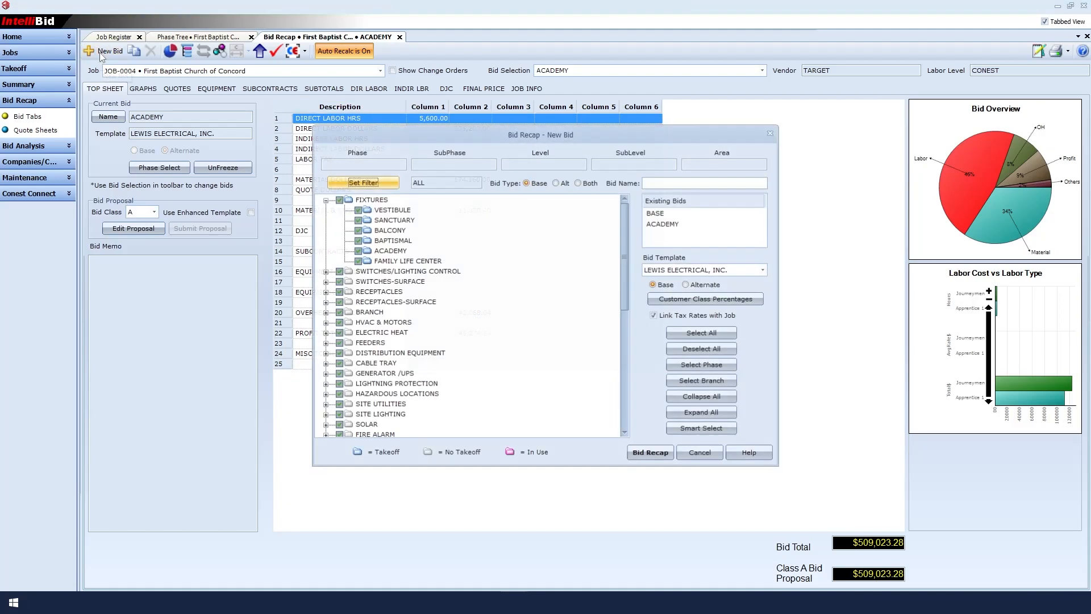
click(663, 183)
text(FAM)
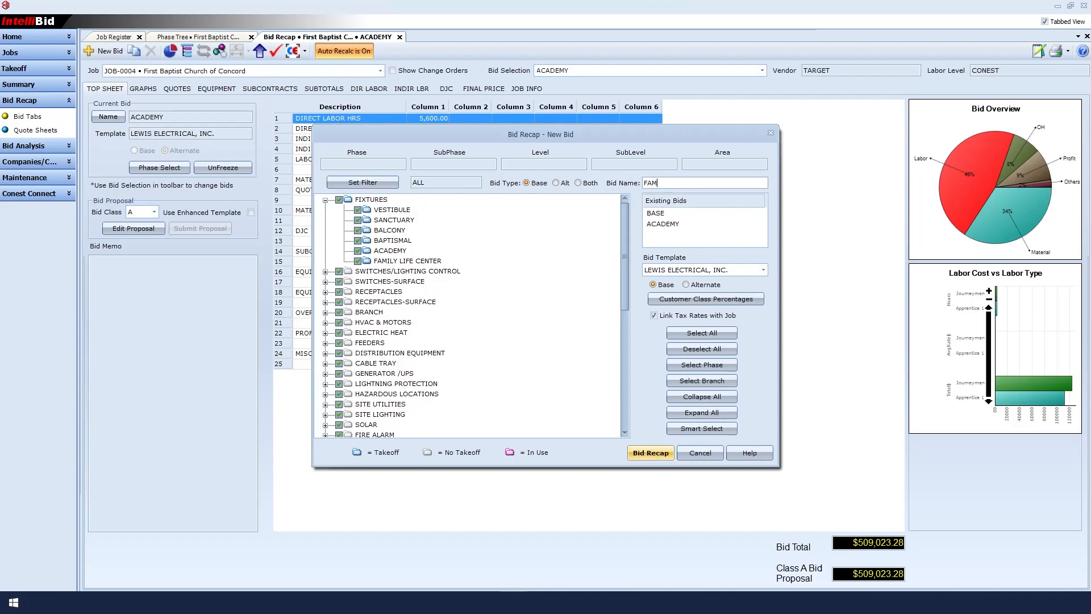
text(ILY LIFE CENTER)
click(688, 286)
- Limit the new bid to the FAMILY LIFE CENTER subphase using Smart Select, create its bid recap, and decline reselecting phases
click(691, 434)
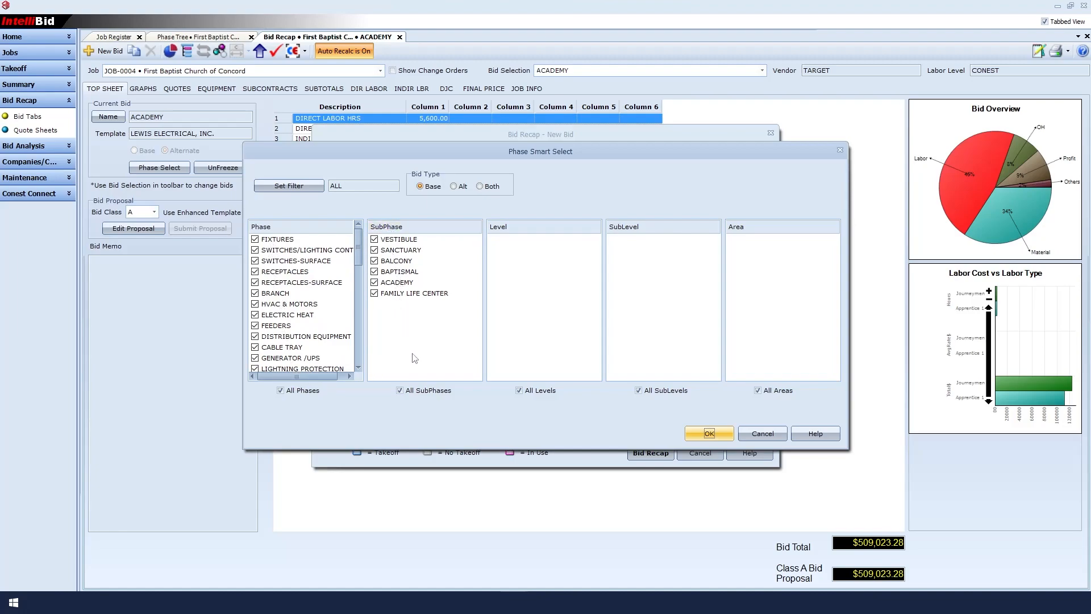
click(400, 390)
click(375, 295)
click(689, 435)
click(650, 453)
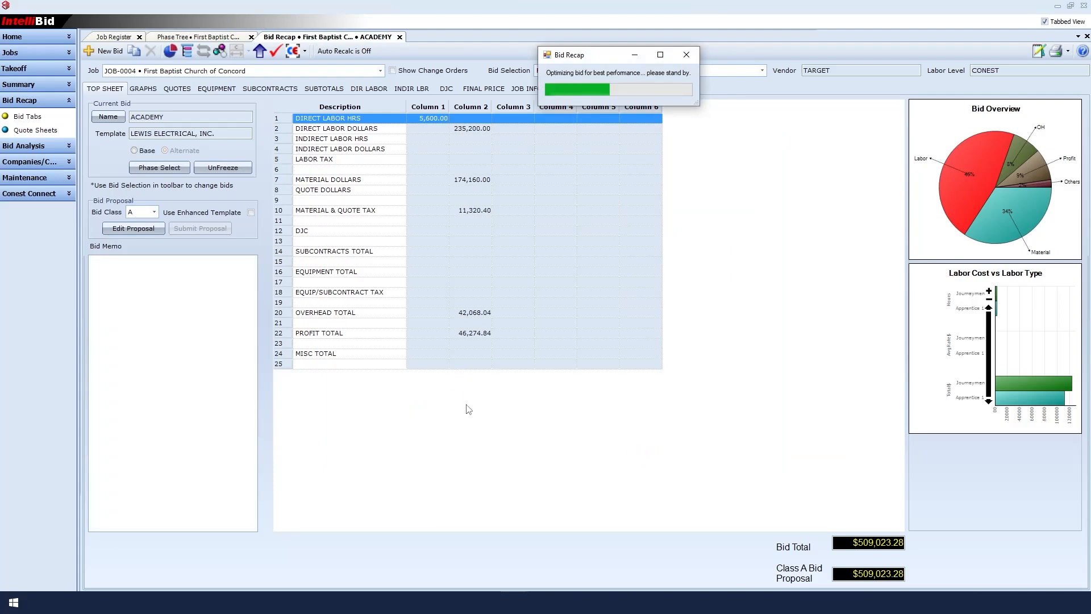
drag(594, 238, 523, 272)
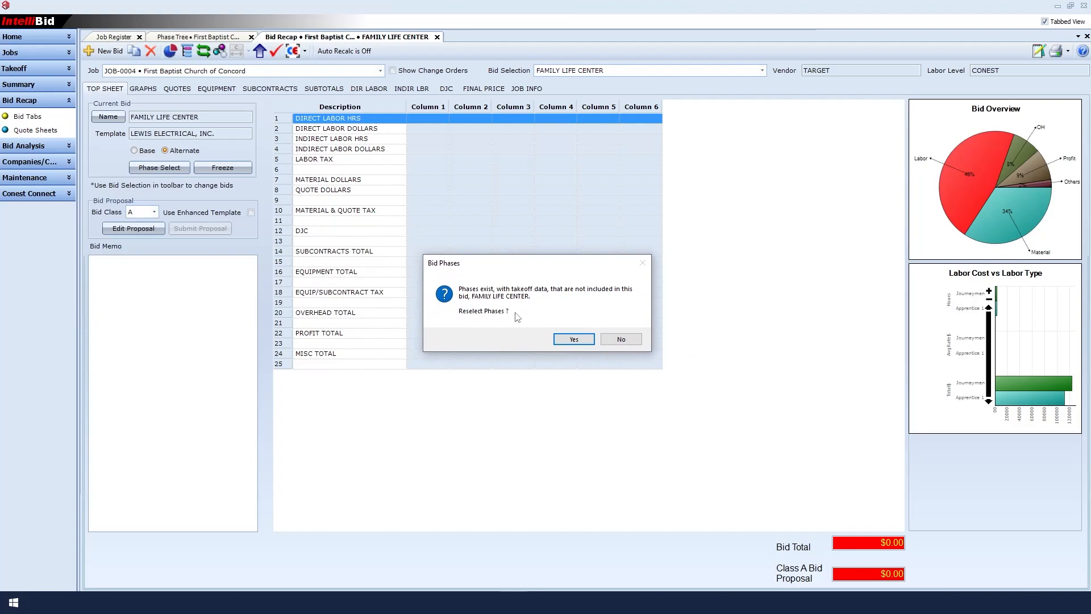
click(627, 343)
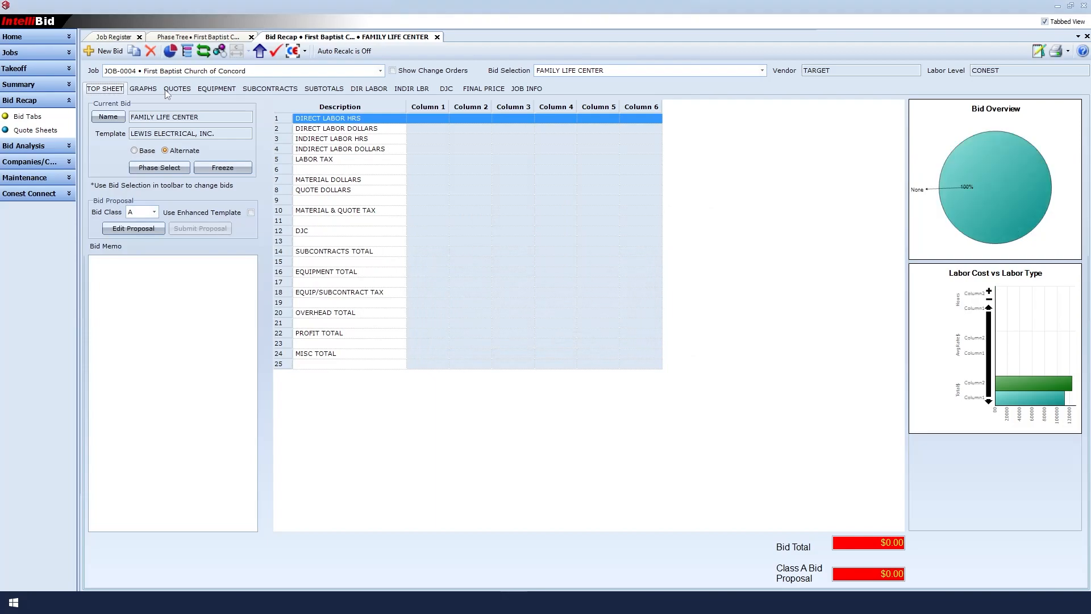
- Turn on Auto Recalc for the FAMILY LIFE CENTER bid, review its direct labor, and return to the top sheet
click(330, 53)
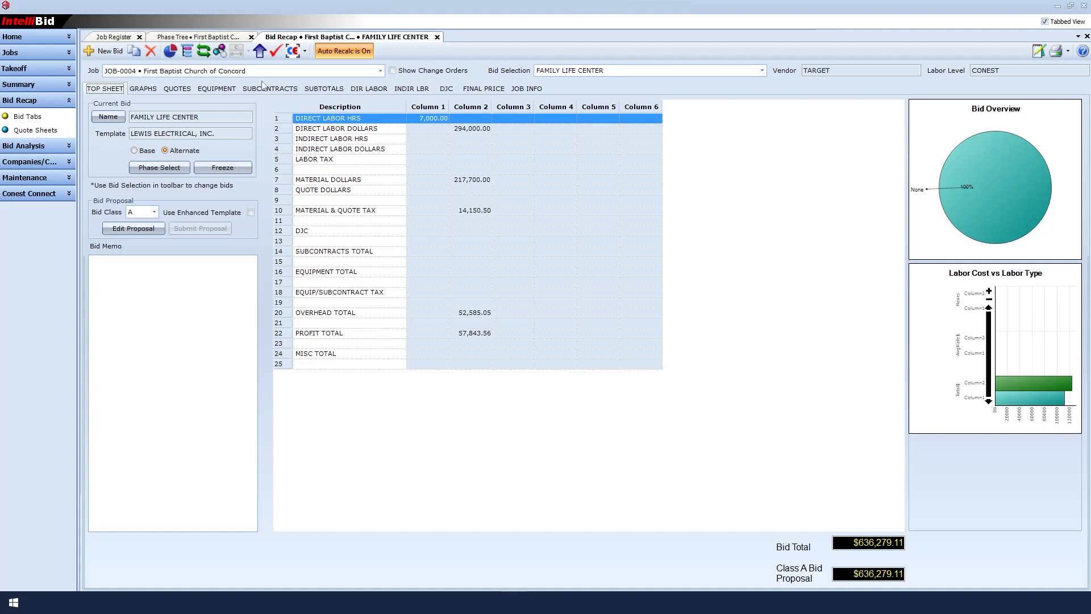
click(370, 91)
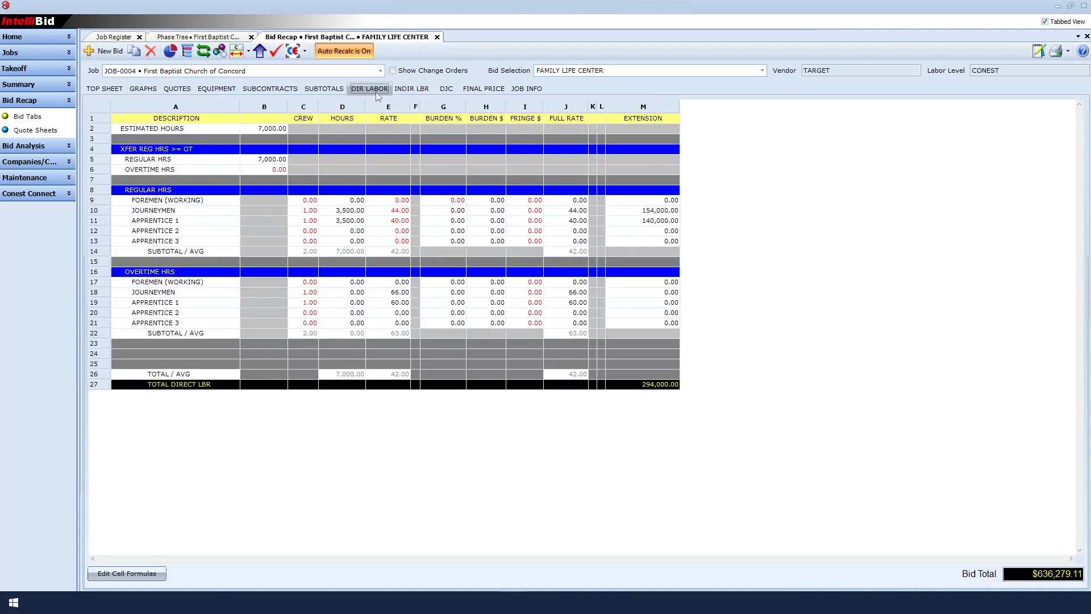
click(95, 91)
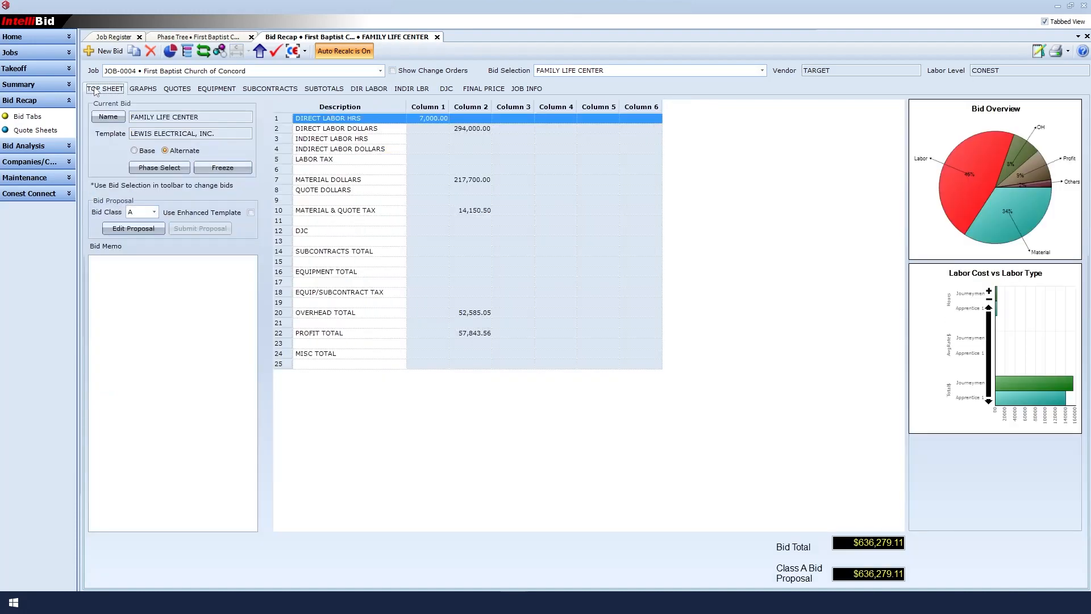
- Save the FAMILY LIFE CENTER bid's Class A proposal and freeze the bid with its proposal amounts as they are
click(128, 230)
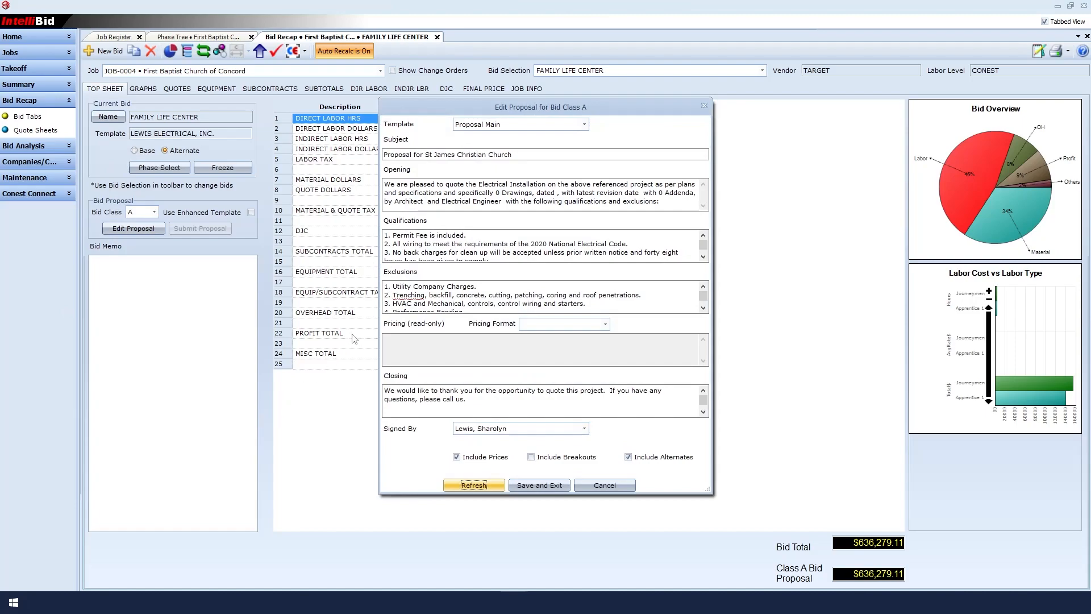
click(704, 257)
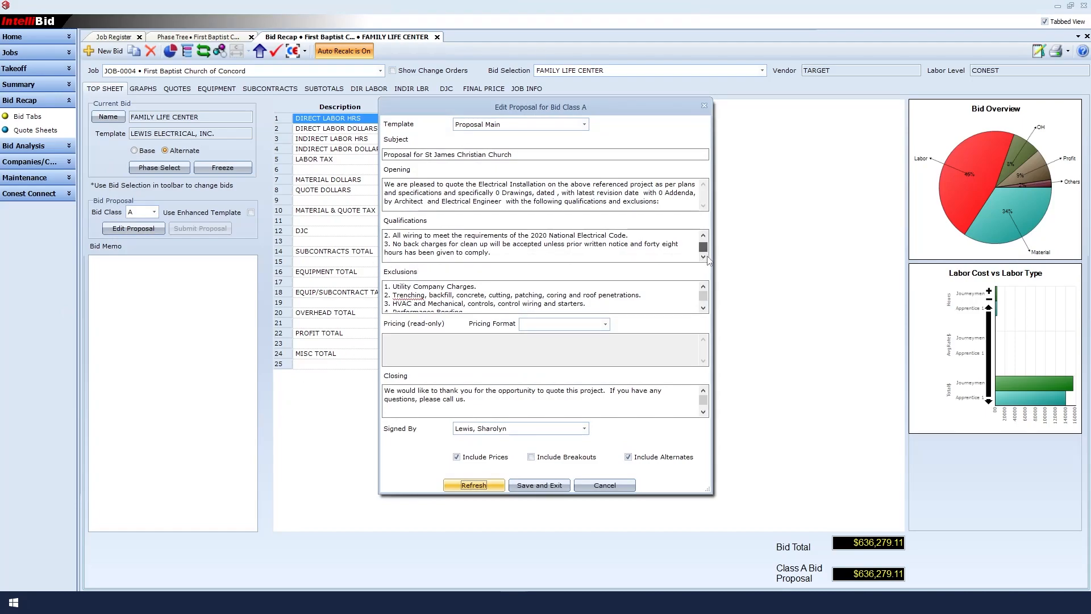
click(462, 247)
click(538, 490)
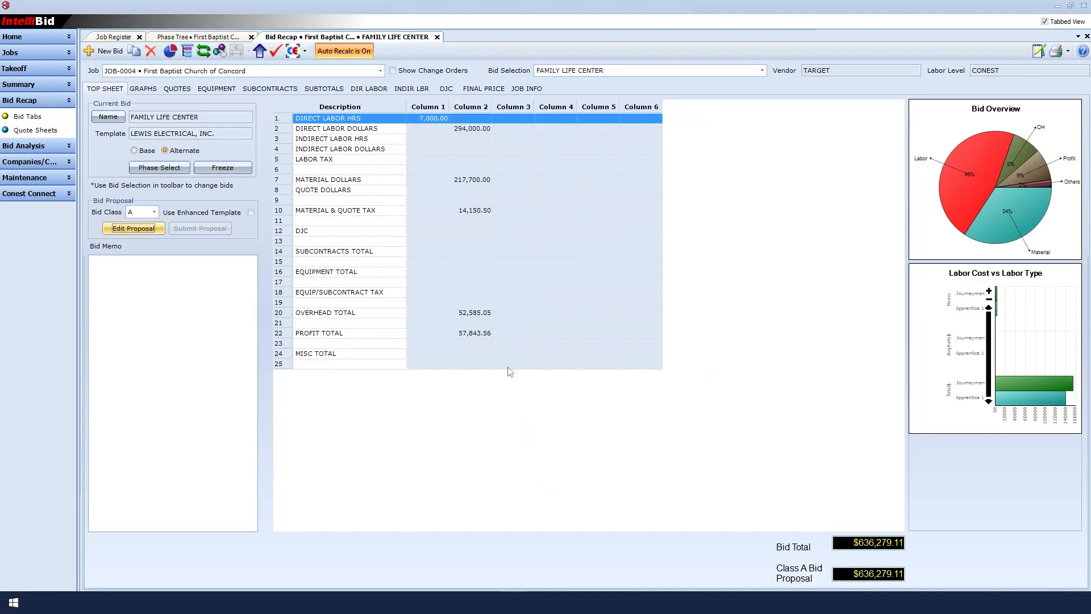
click(214, 169)
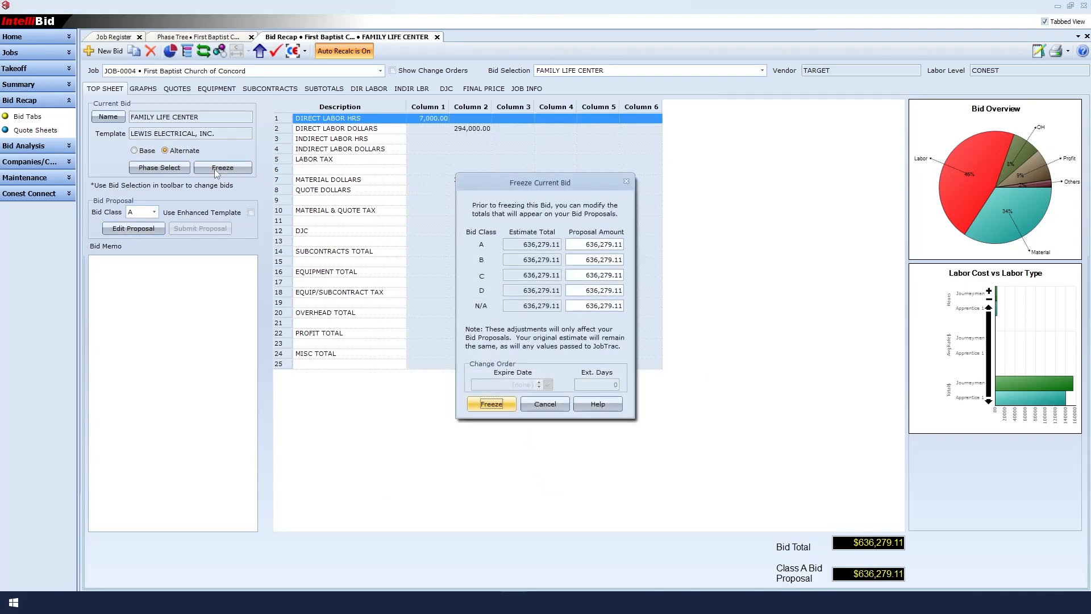
click(492, 405)
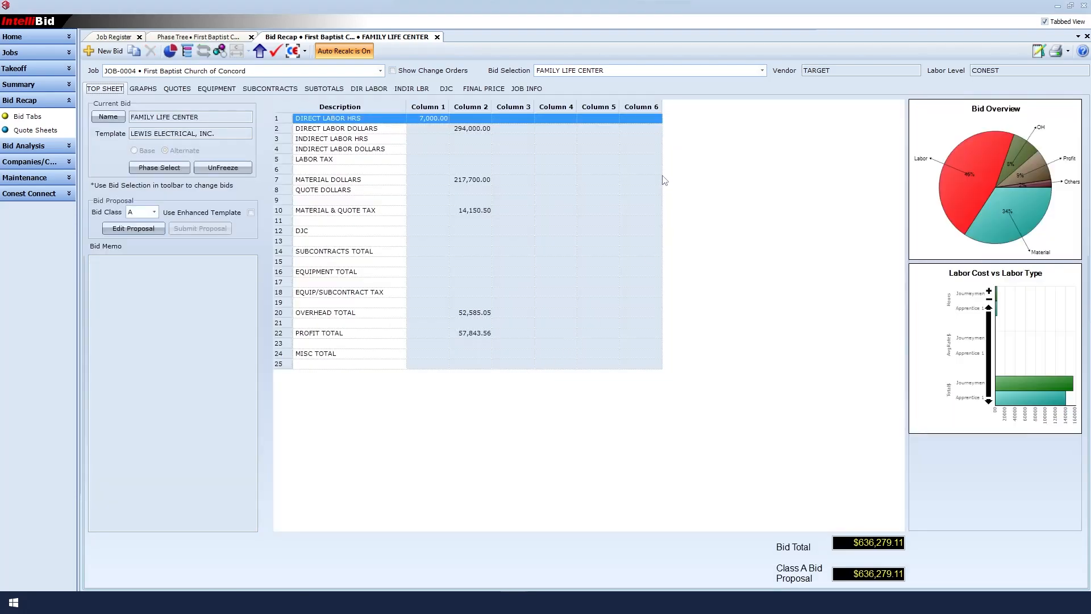
- Submit the BASE bid's Class A proposal for printing to the first listed Lewis Electrical, Inc. contact and maximize the proposal report
click(762, 70)
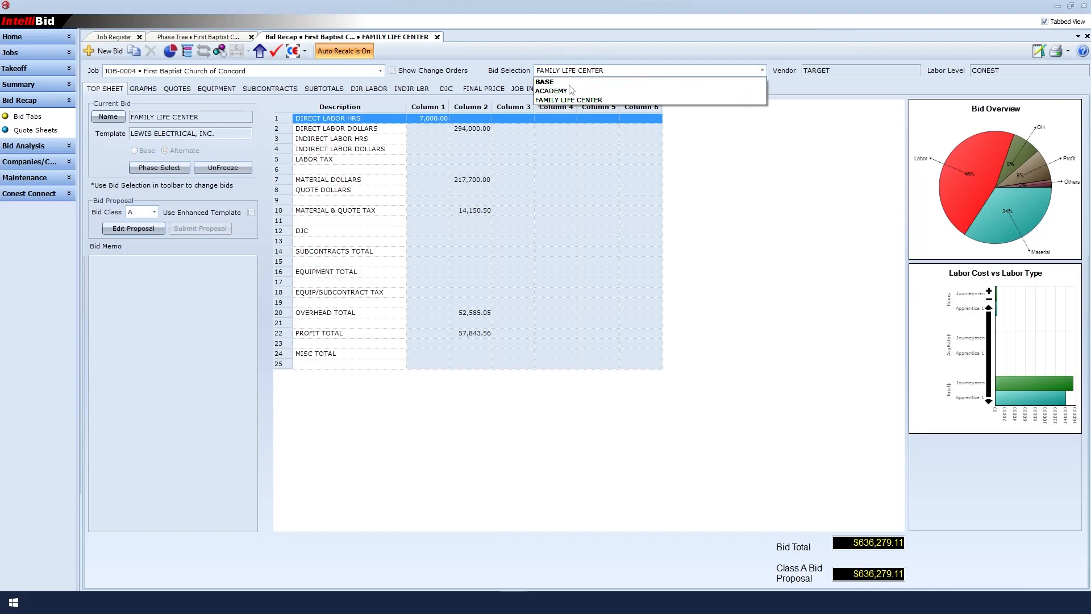
click(540, 84)
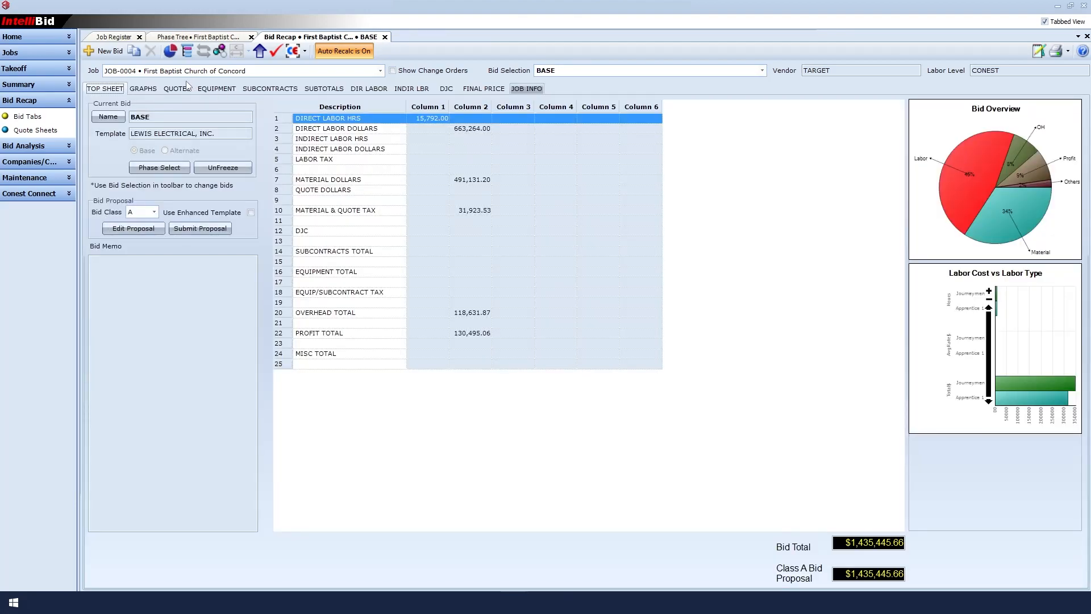
click(210, 231)
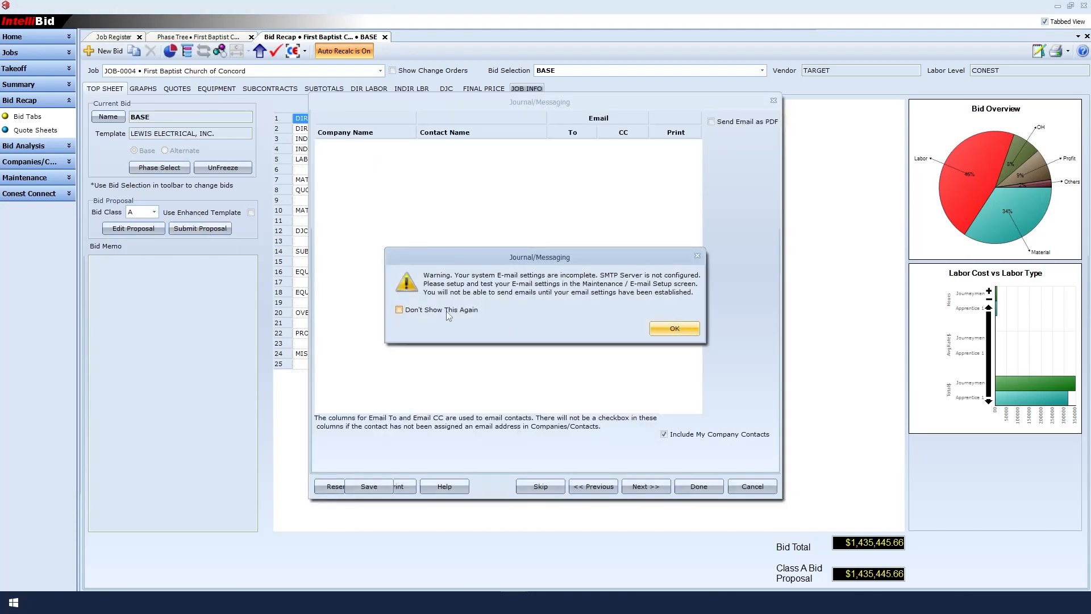
click(675, 331)
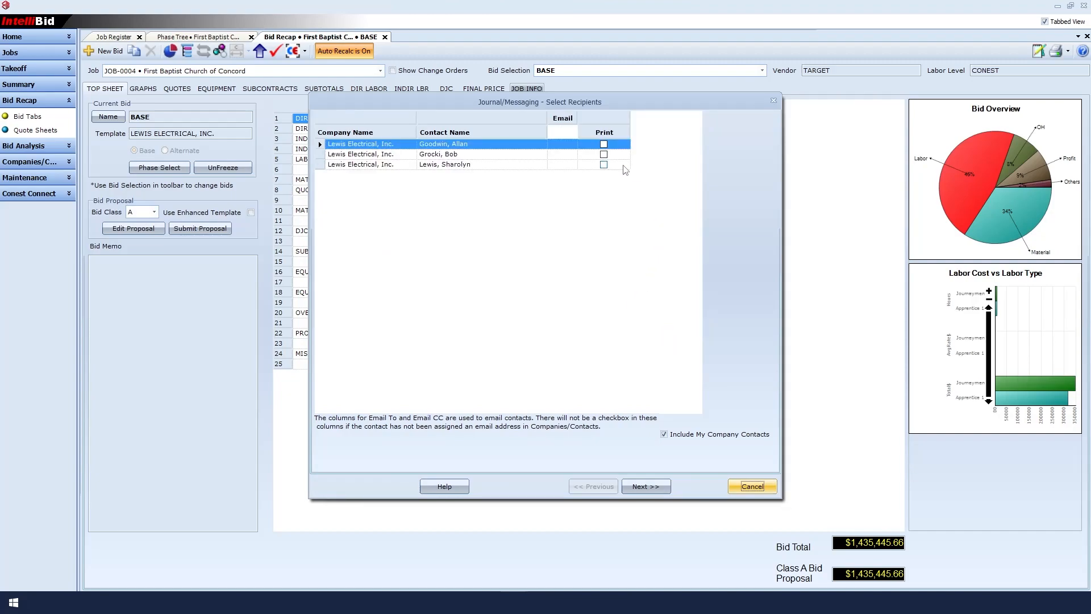
click(604, 144)
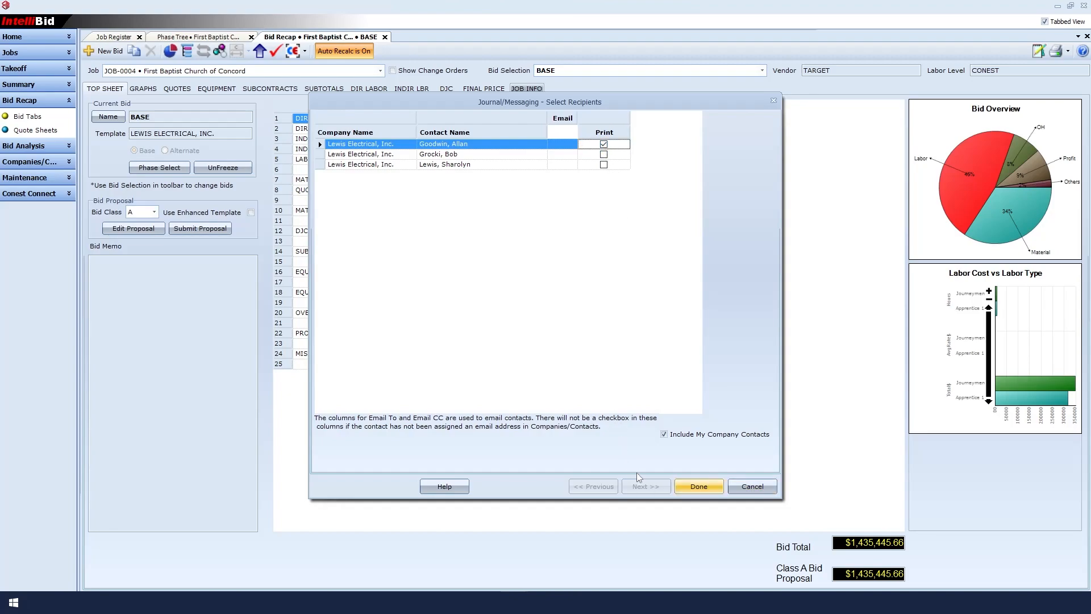
click(694, 486)
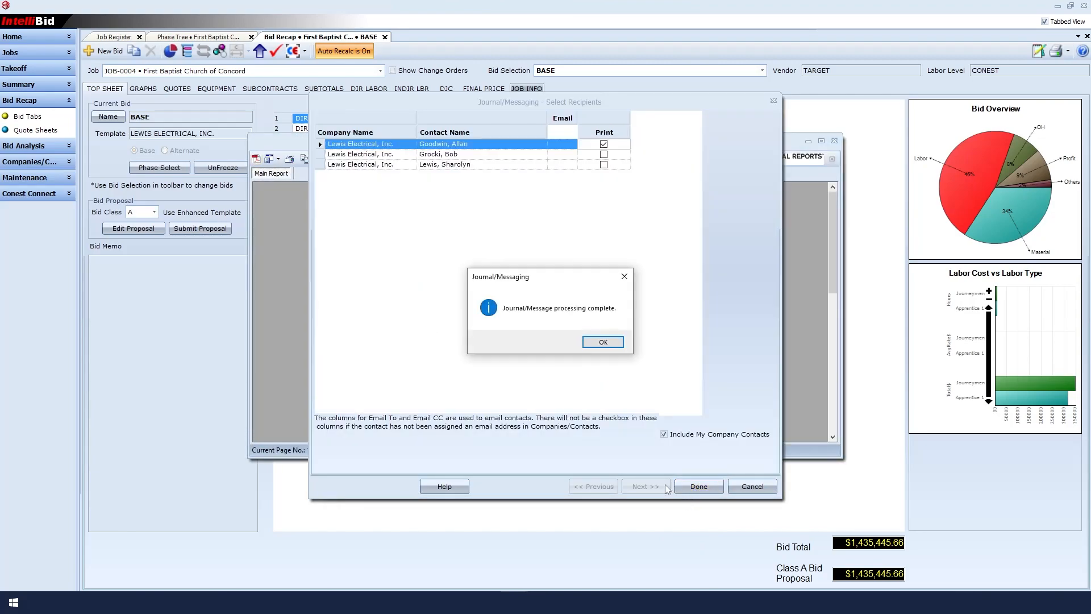
click(608, 342)
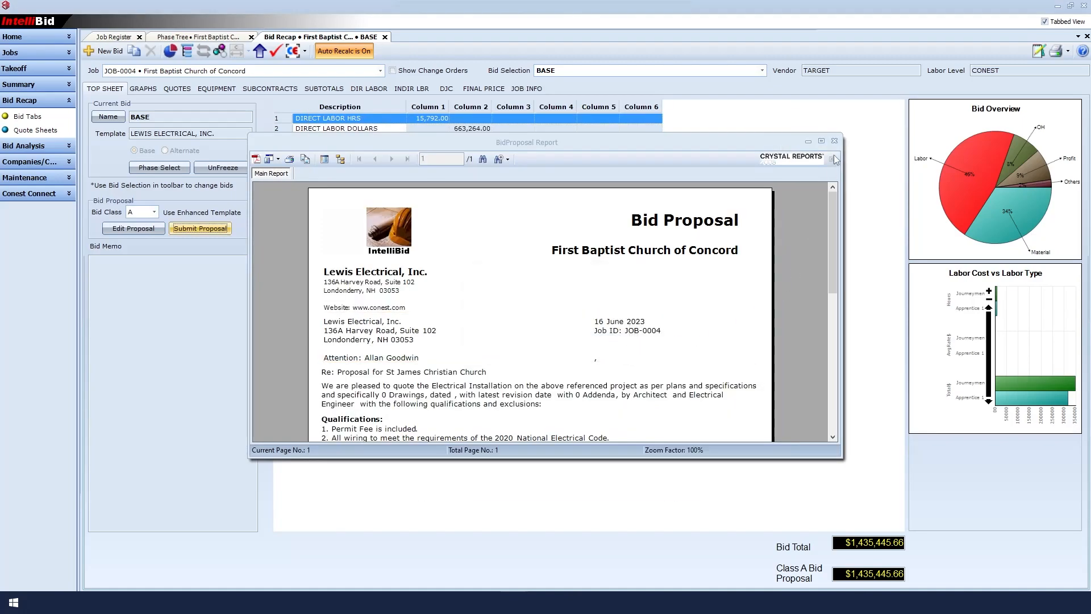
click(821, 141)
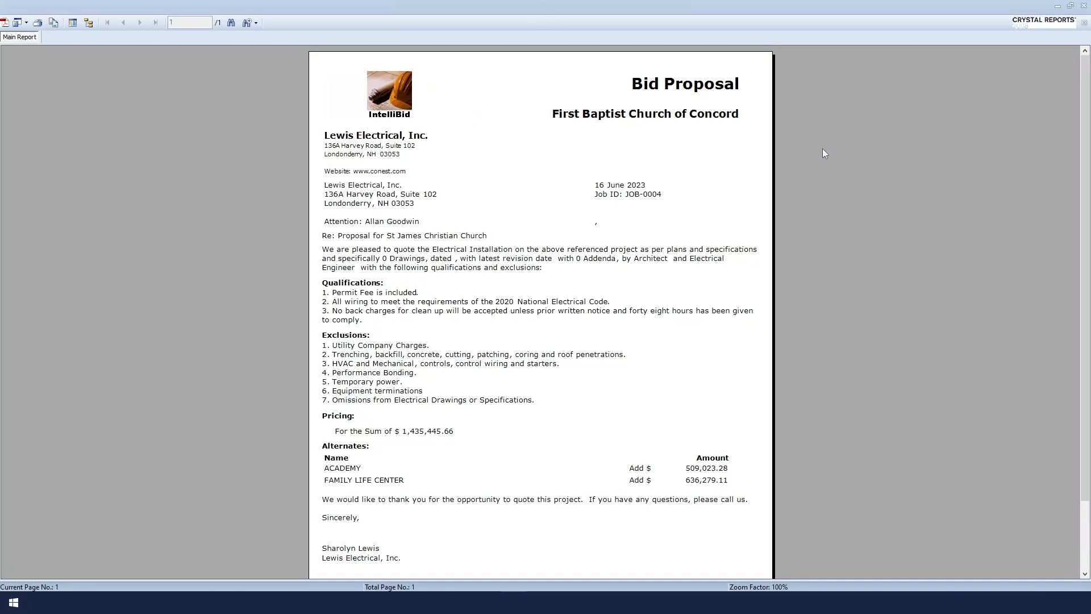